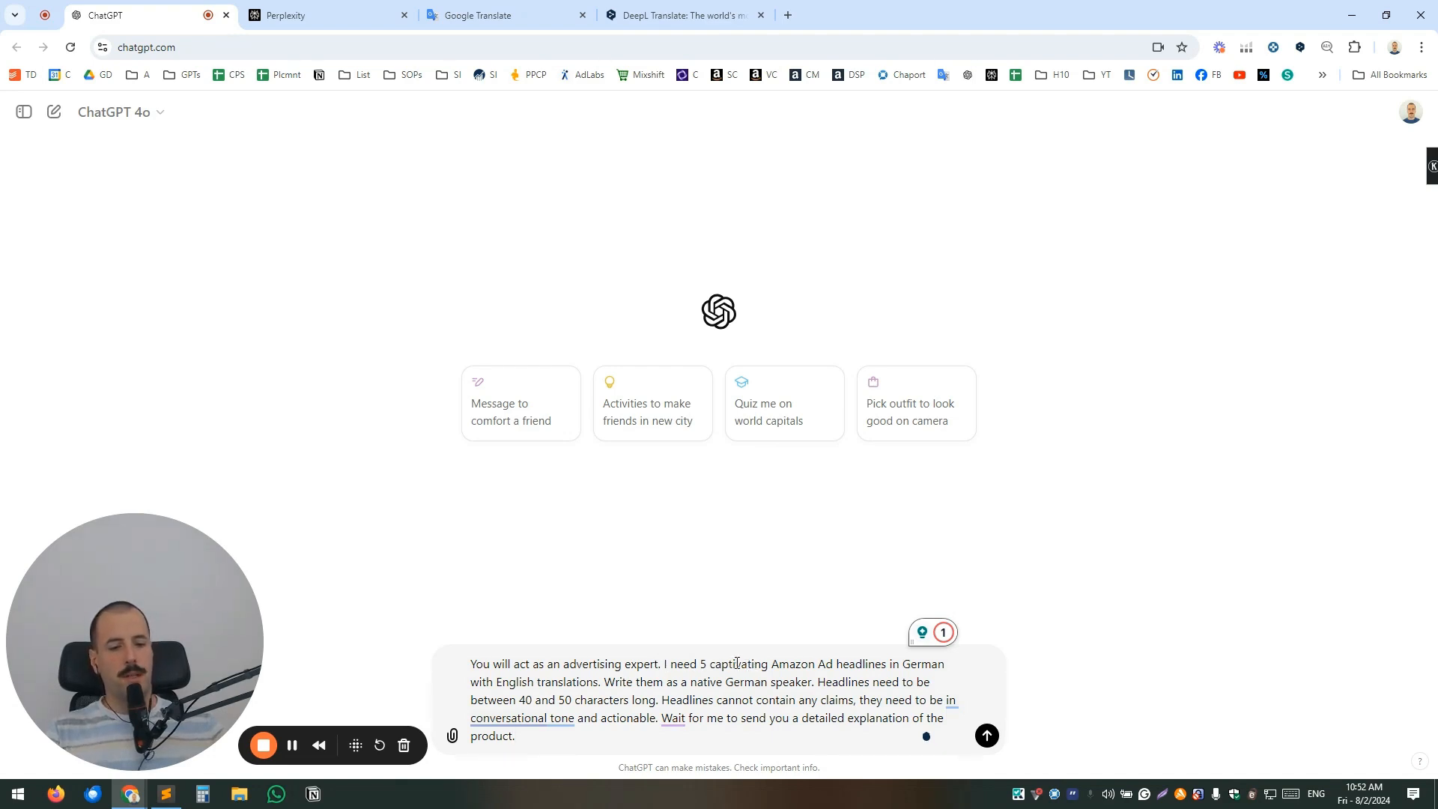
Review the drafted prompt asking for 5 Amazon Ad headlines in German with English translations, 40 to 50 characters long, and send it.
{"action": "double_click", "coordinate": [737, 663]}
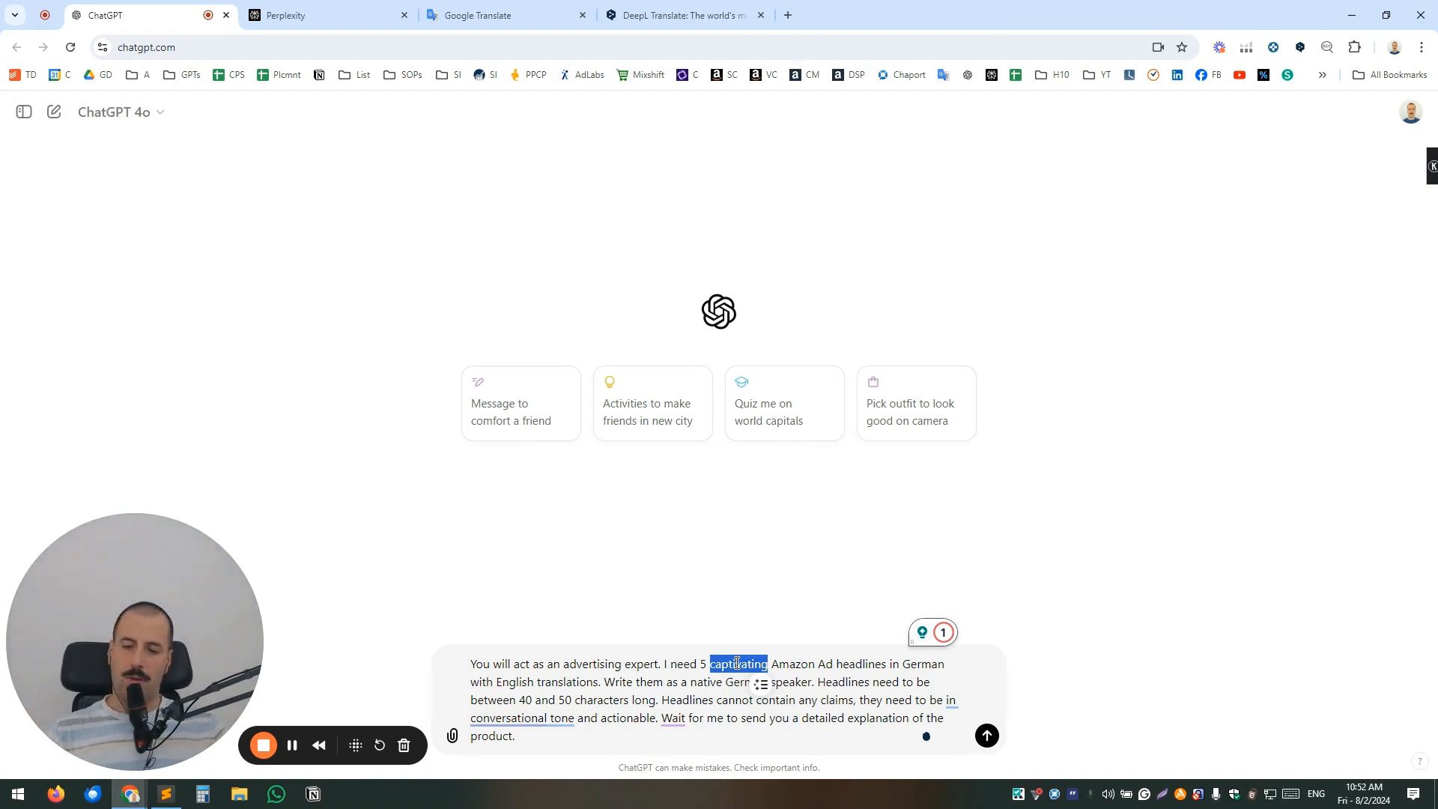
{"action": "left_click", "coordinate": [786, 661]}
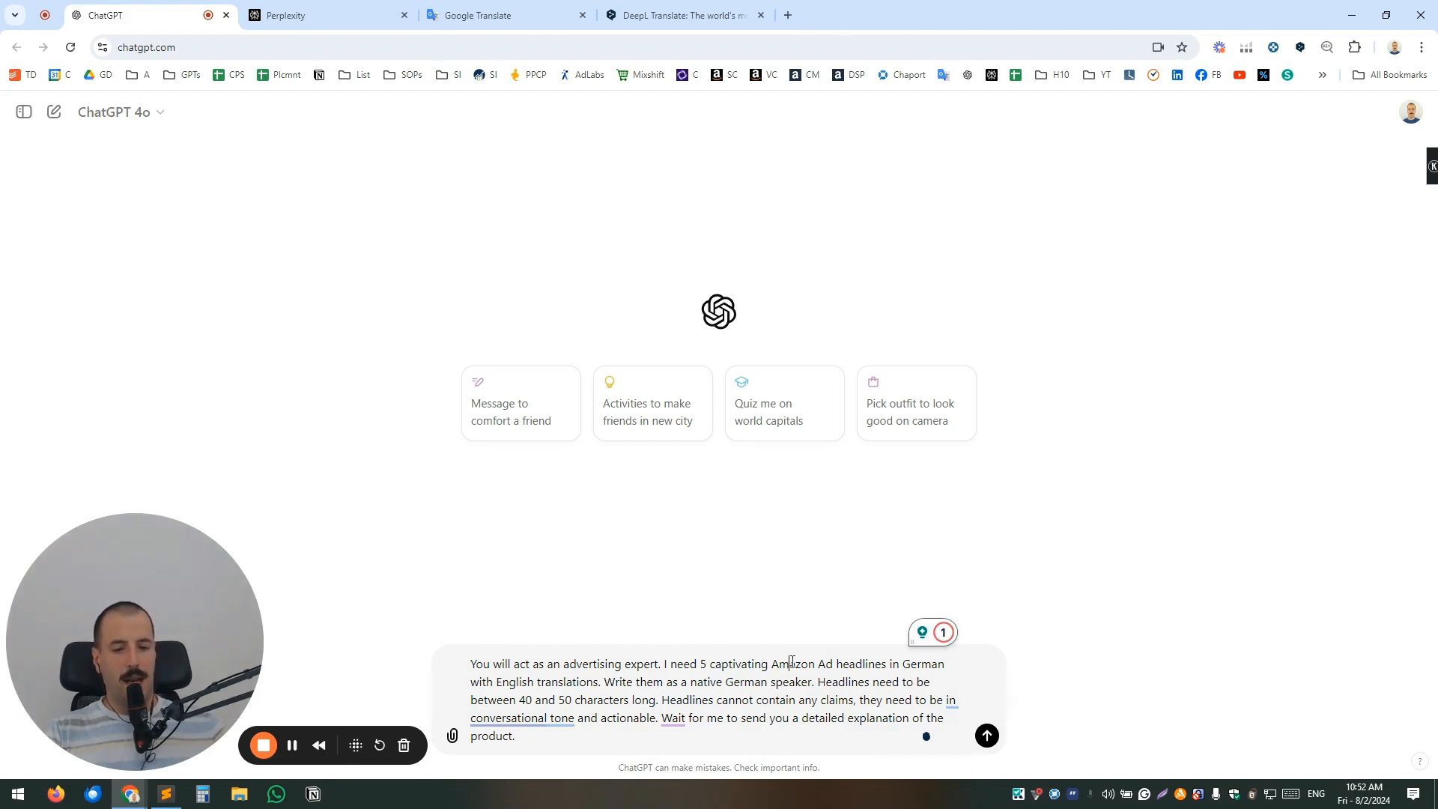
{"action": "double_click", "coordinate": [917, 663]}
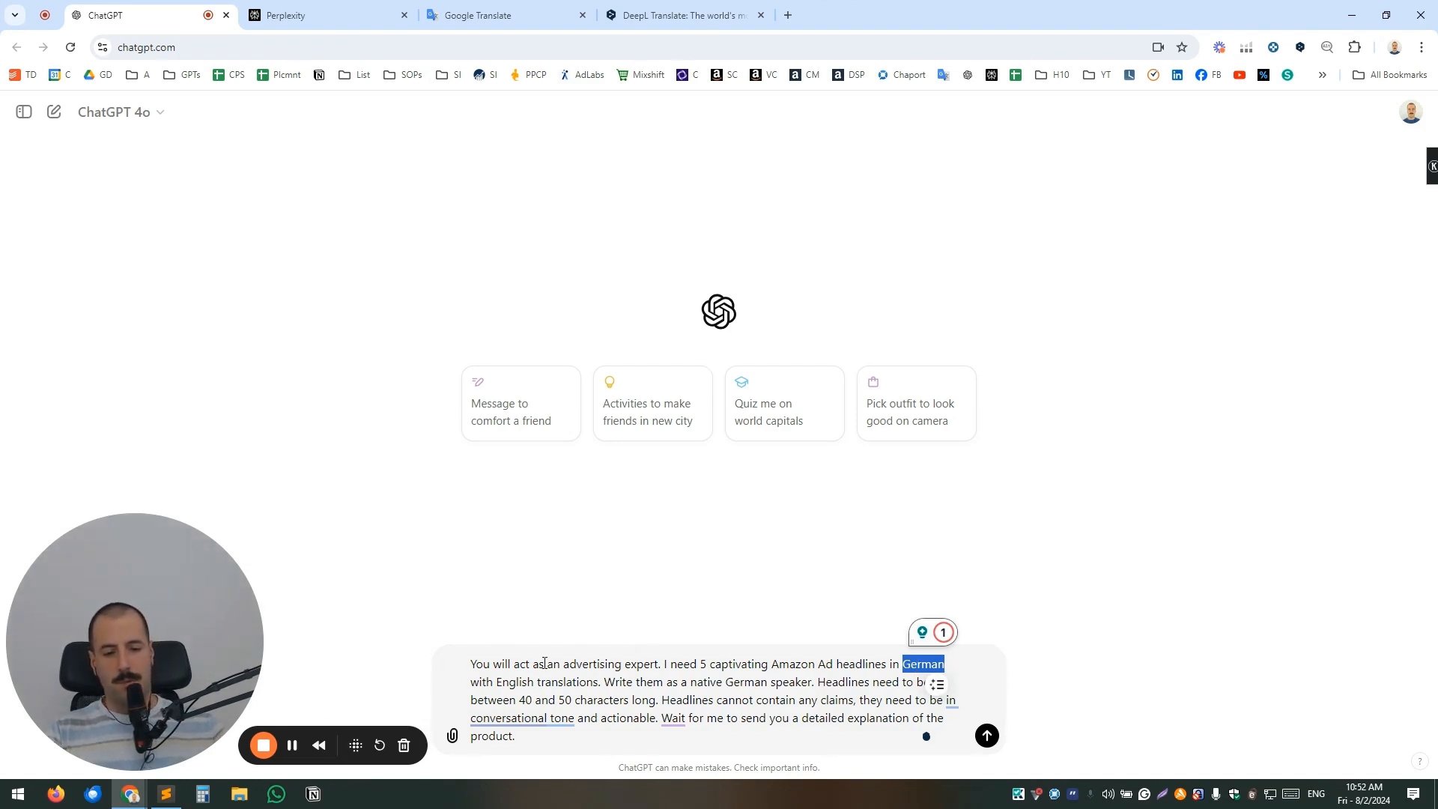
{"action": "double_click", "coordinate": [521, 680]}
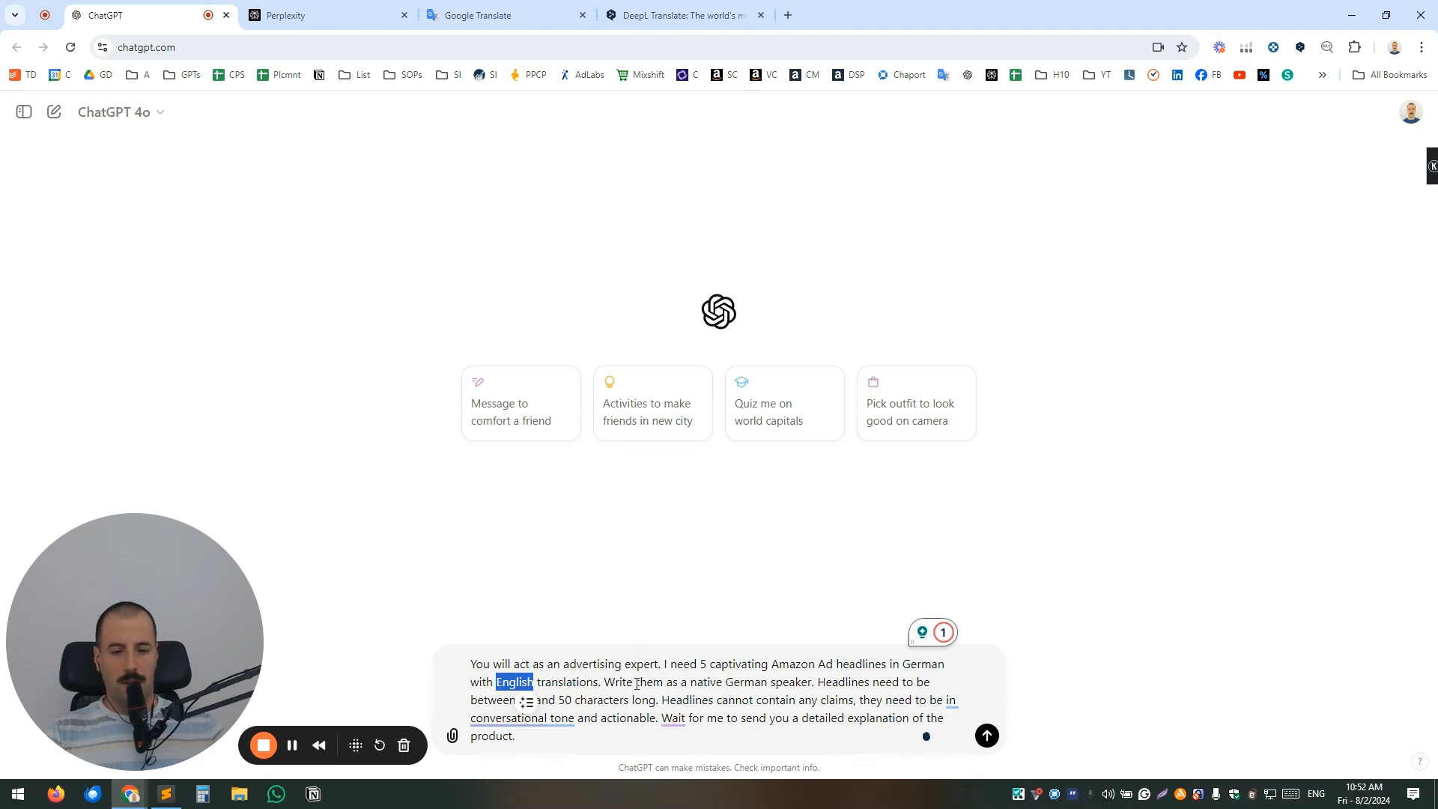
{"action": "left_click", "coordinate": [673, 667]}
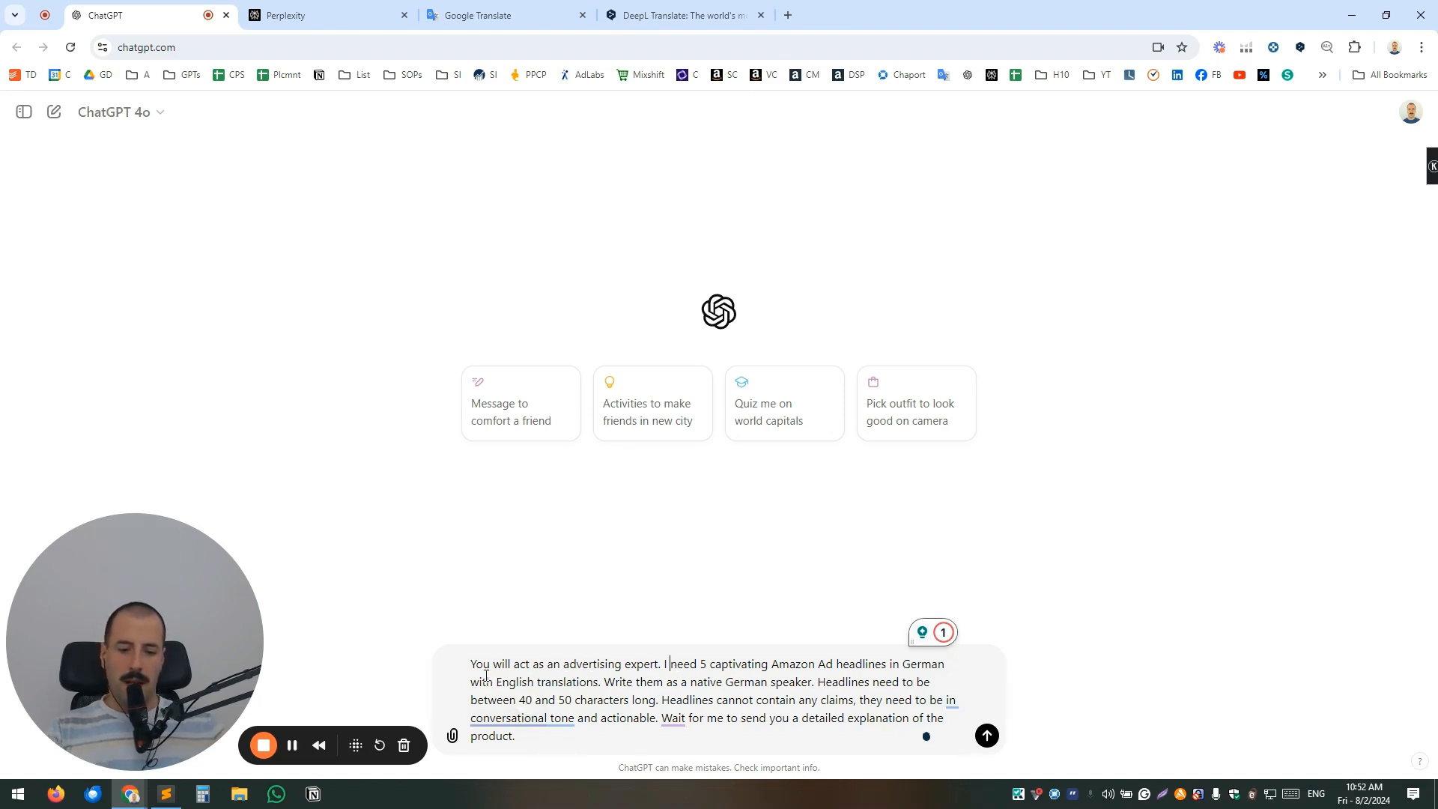
{"action": "left_click_drag", "start_coordinate": [471, 683], "coordinate": [602, 682]}
{"action": "left_click", "coordinate": [568, 679]}
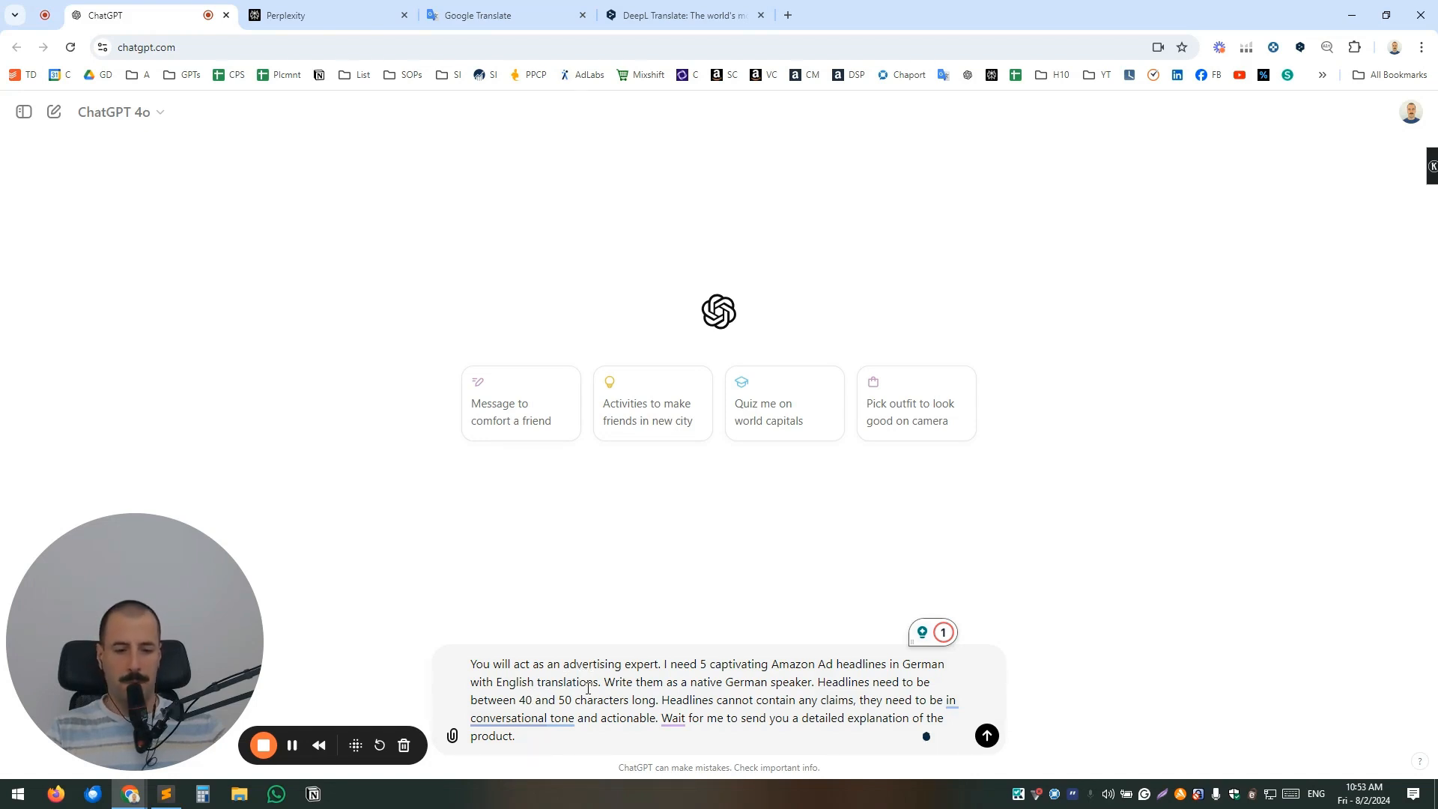
{"action": "left_click_drag", "start_coordinate": [604, 682], "coordinate": [820, 683]}
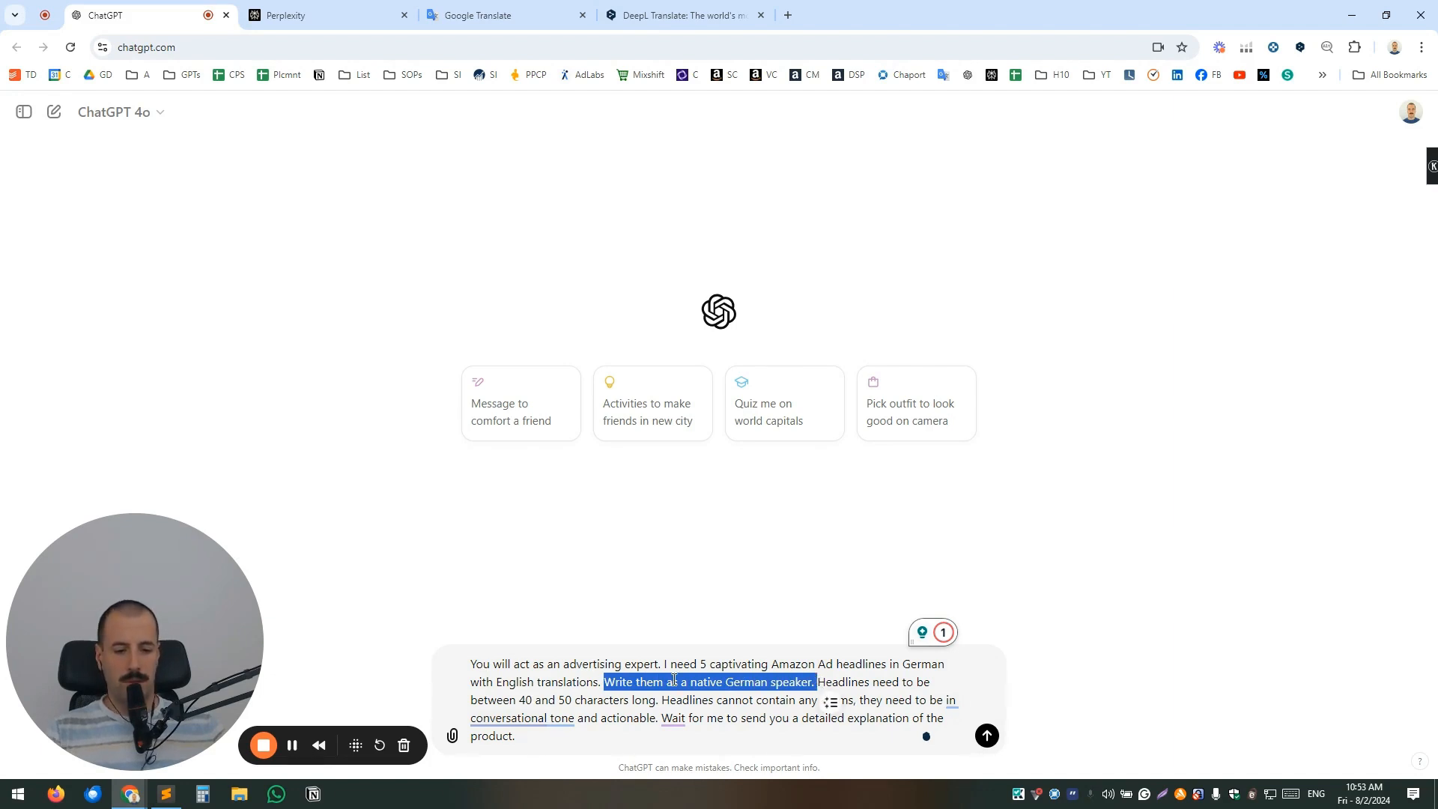
{"action": "left_click", "coordinate": [832, 682]}
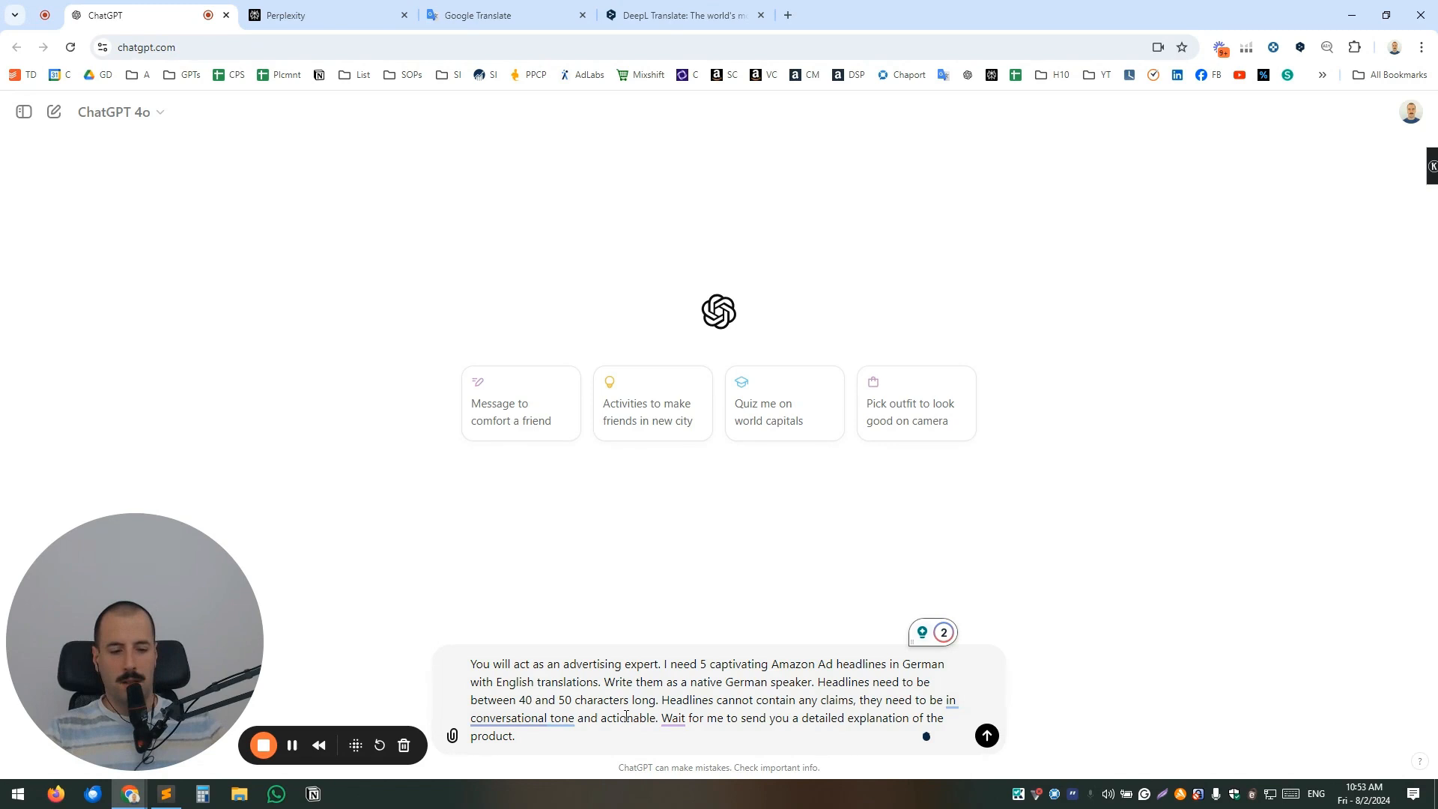
{"action": "left_click", "coordinate": [987, 737]}
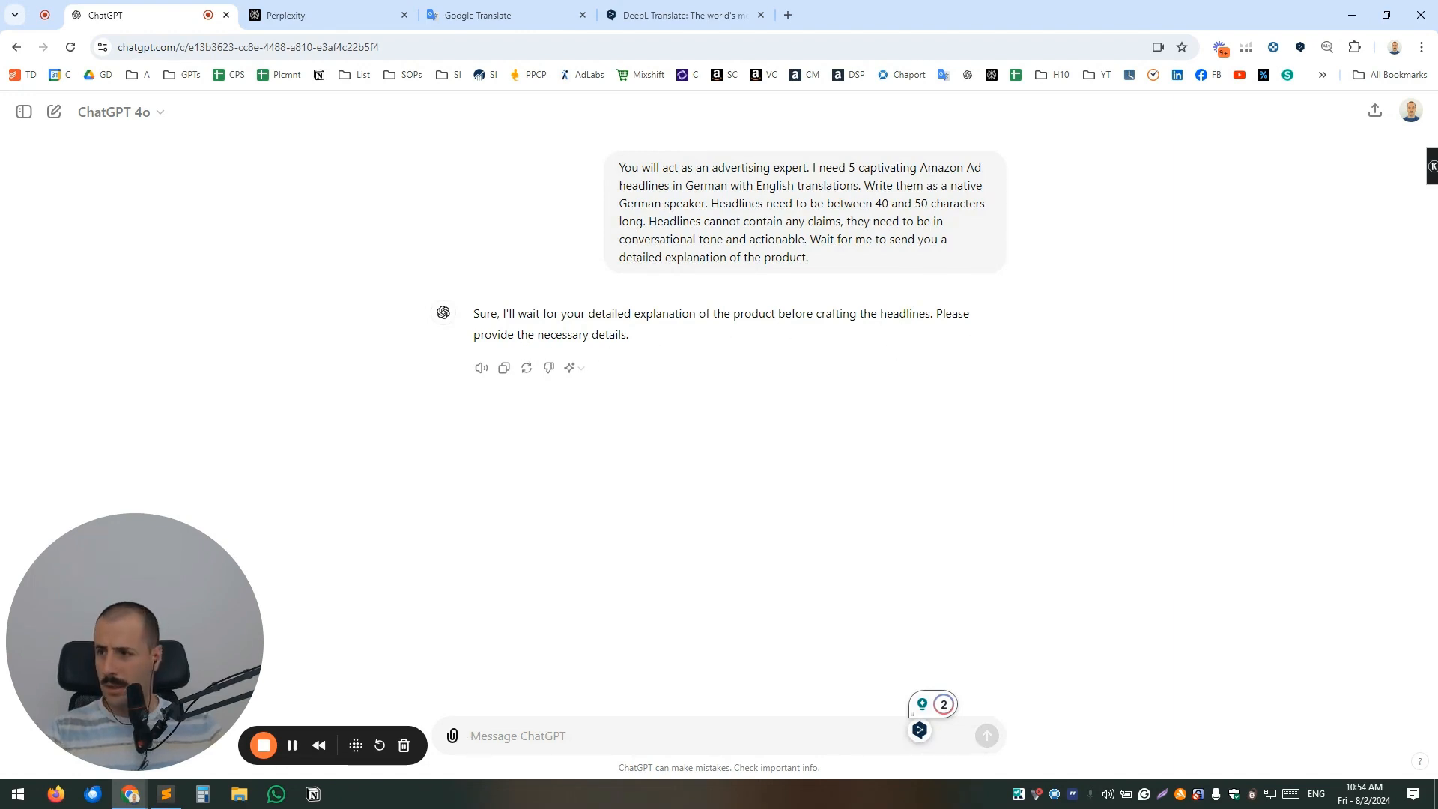
Paste and send the description of the brand "Limaby": tennis gear, founded in 1996, eco-friendly and sustainable products.
{"action": "key", "text": "alt+Tab"}
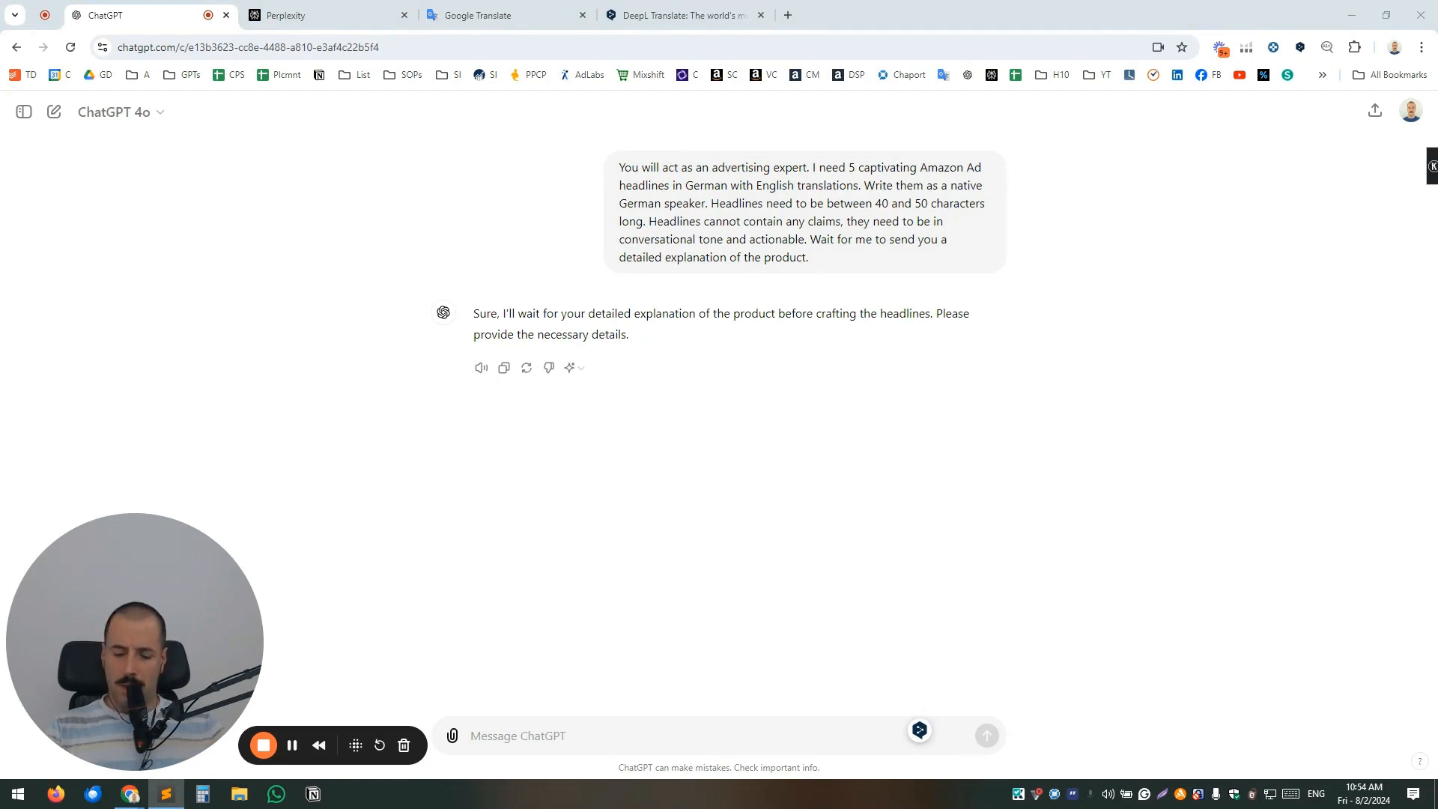
{"action": "left_click", "coordinate": [573, 737]}
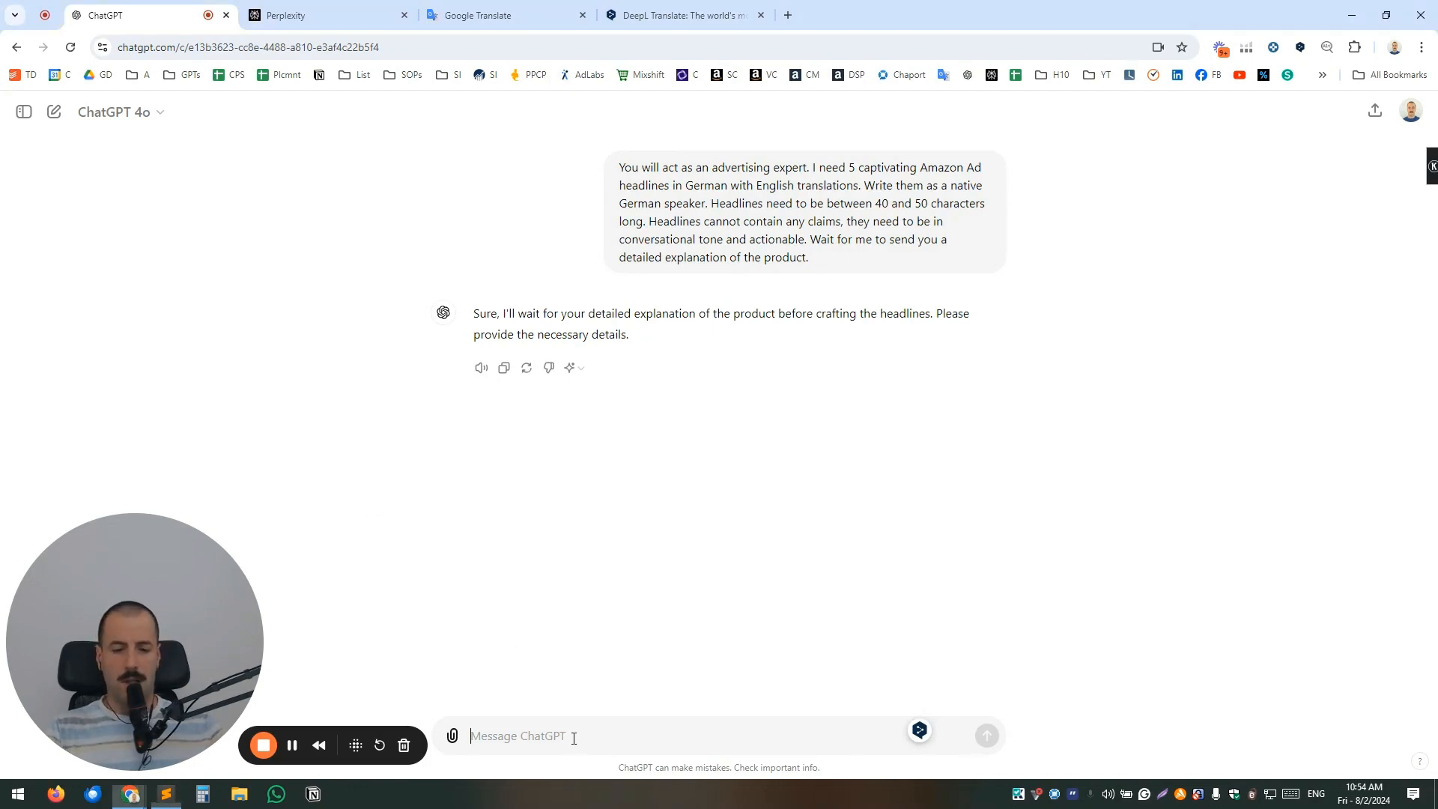
{"action": "type", "text": "The brand is called \"Limaby\", we sell tennis gear, we're founded in 1996. Our products are eco-friendly and sustainable."}
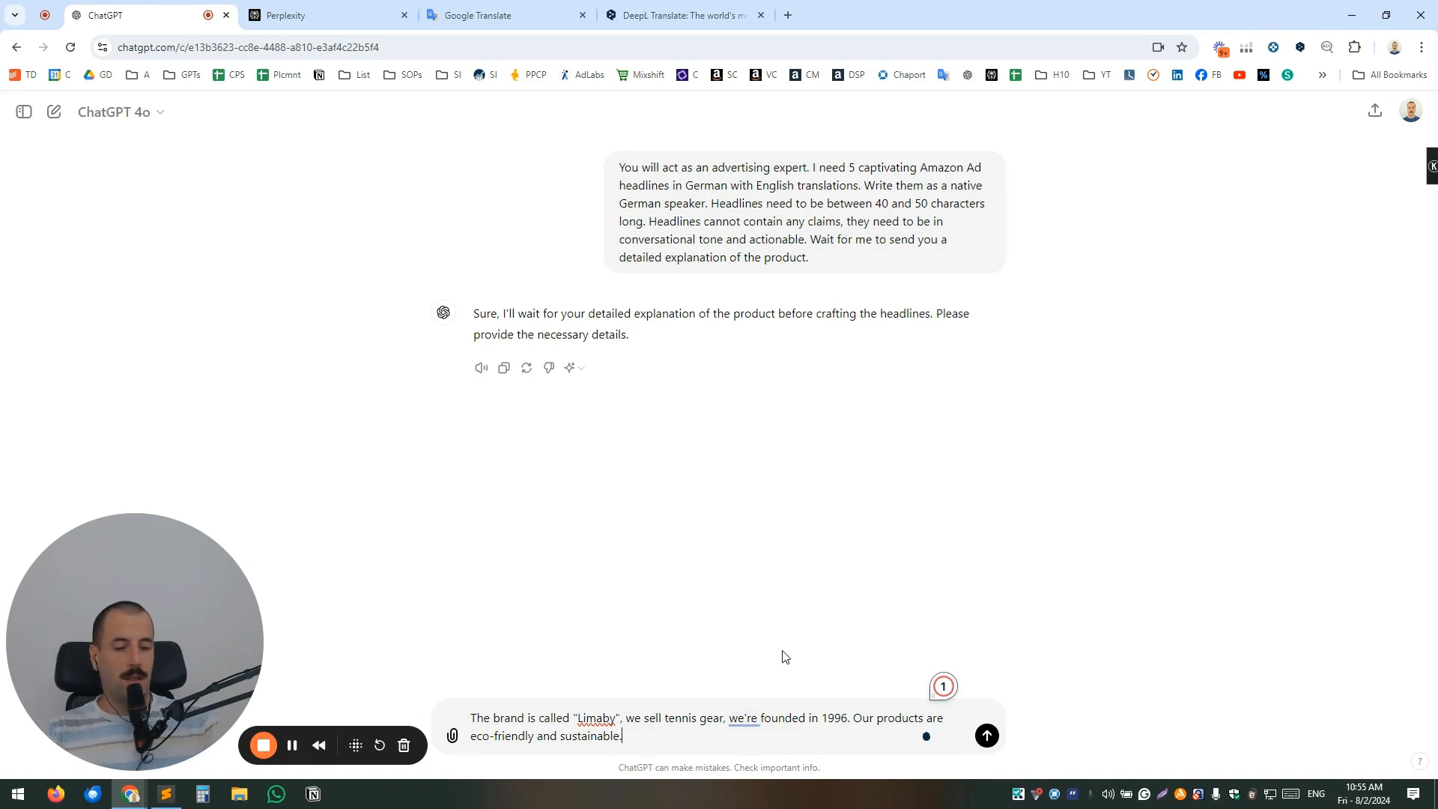
{"action": "left_click_drag", "start_coordinate": [663, 719], "coordinate": [723, 717]}
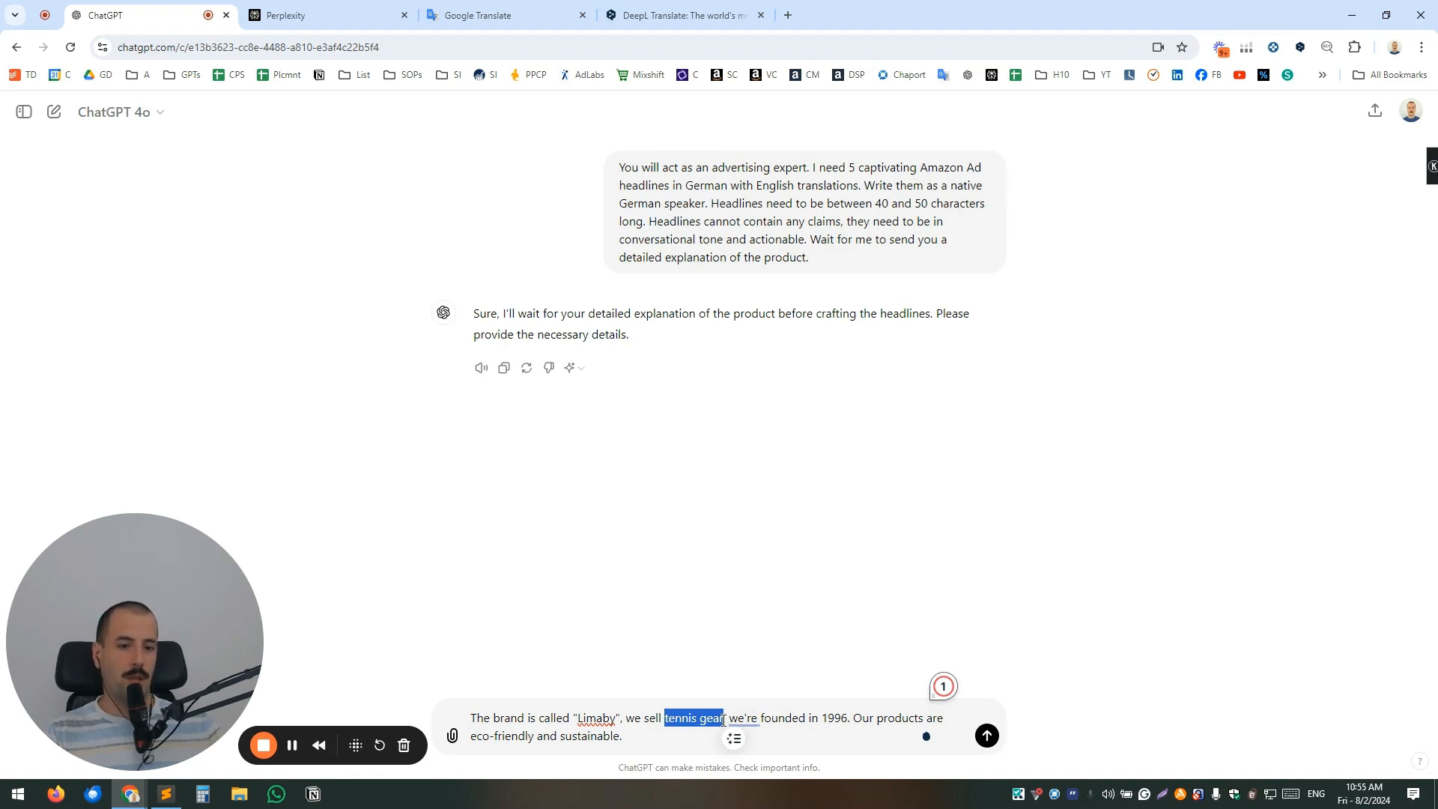
{"action": "left_click", "coordinate": [689, 723]}
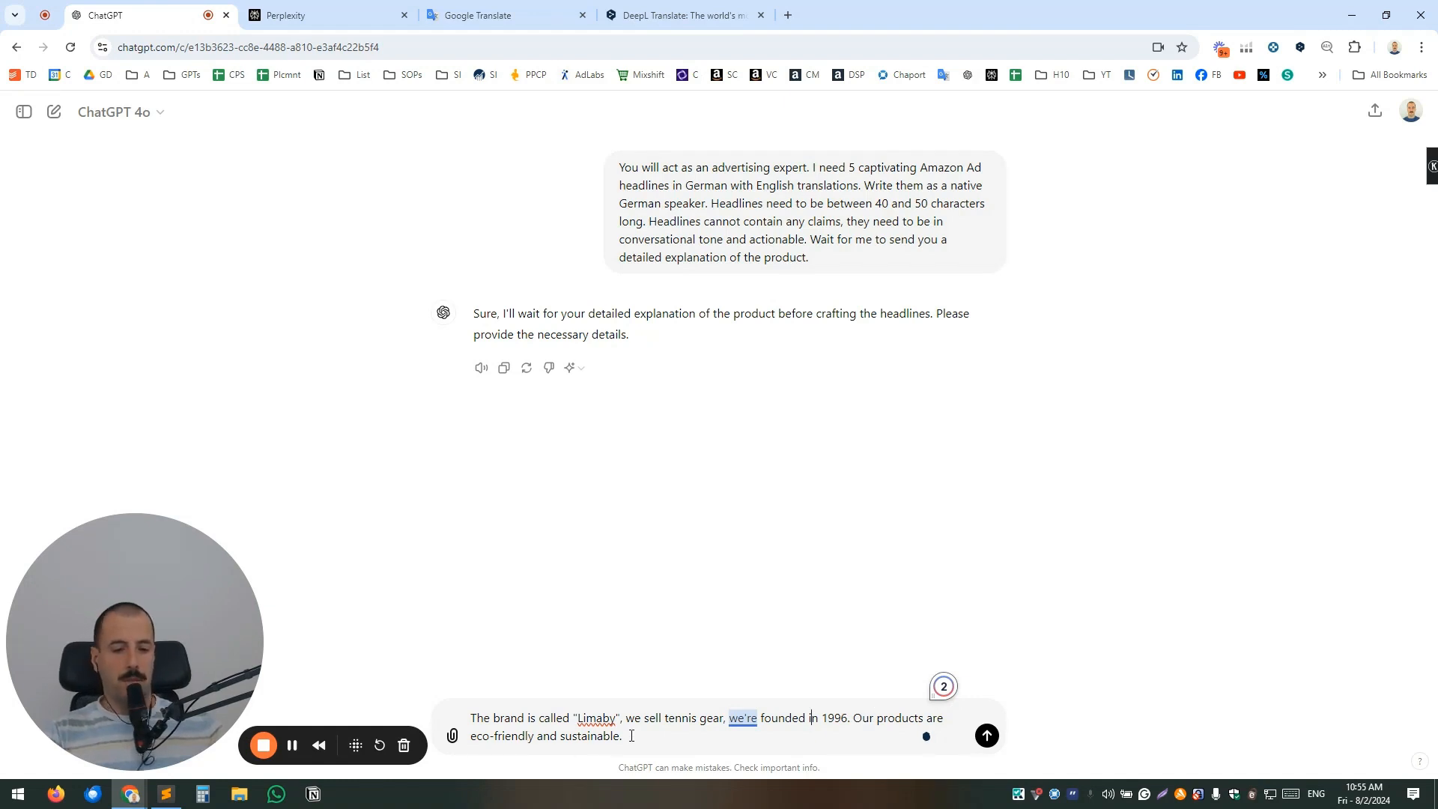
{"action": "left_click_drag", "start_coordinate": [854, 719], "coordinate": [873, 734]}
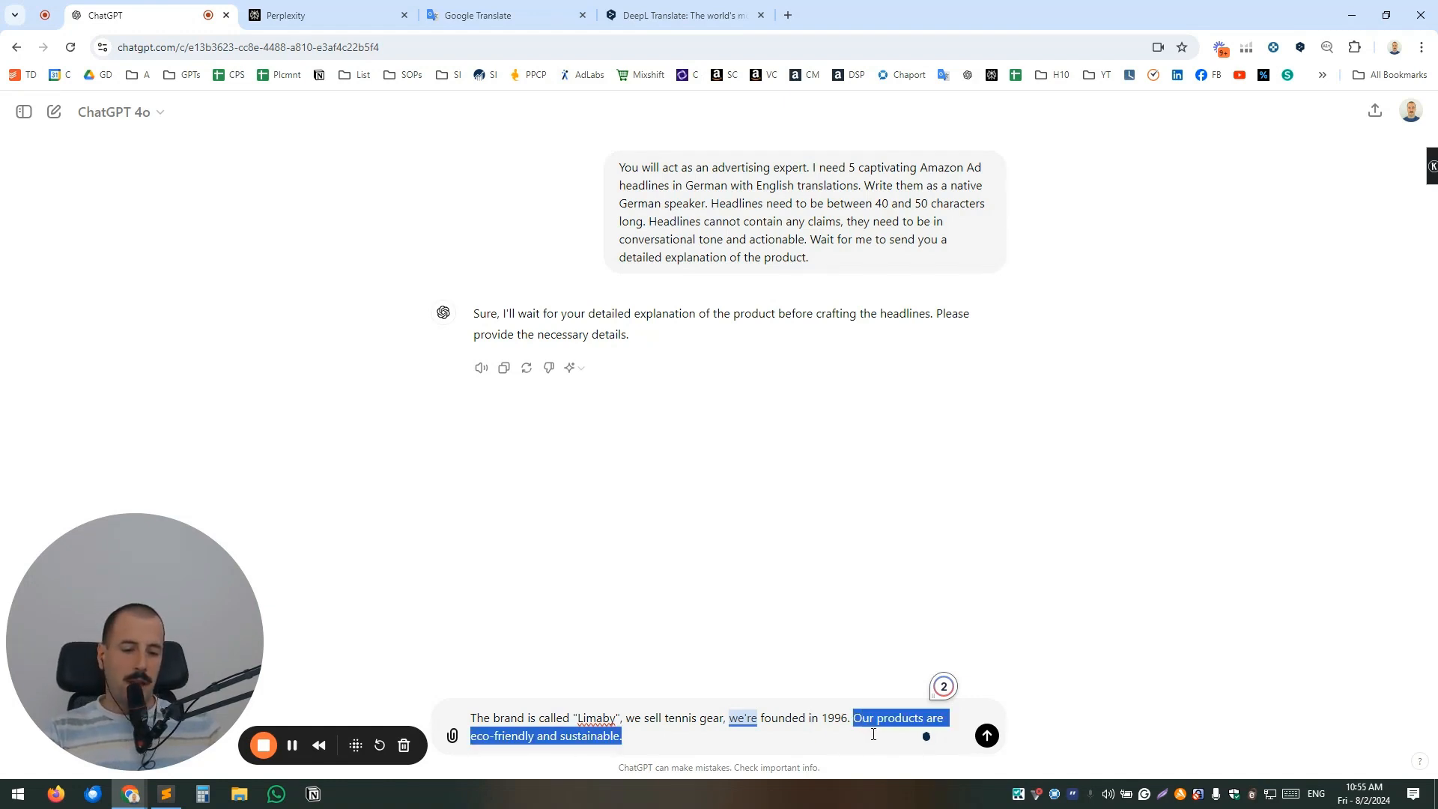
{"action": "left_click", "coordinate": [749, 736]}
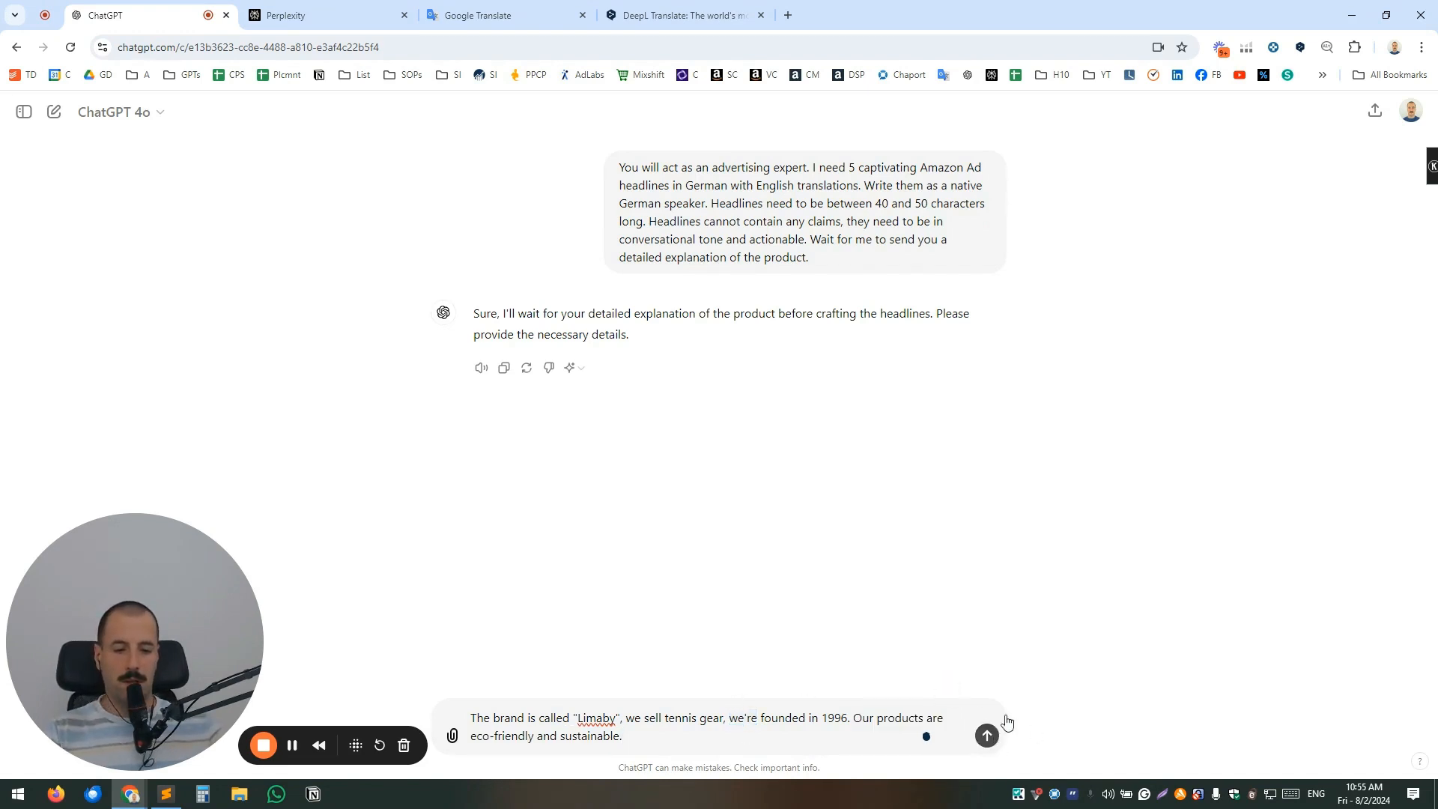
{"action": "left_click", "coordinate": [999, 741]}
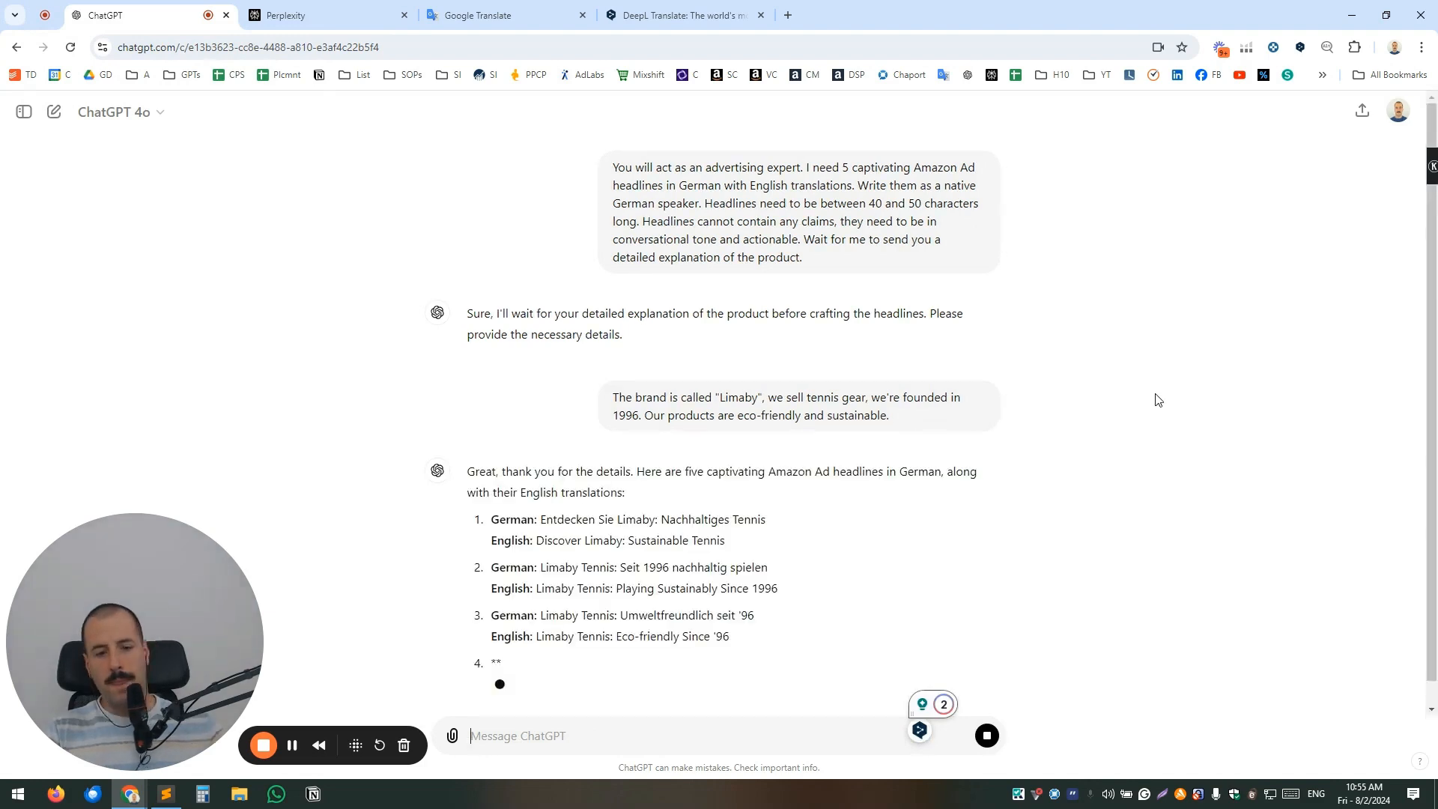
Look over the five generated headlines and send the follow-up request "I need 10 additional ones, focus on sustainability".
{"action": "scroll", "coordinate": [849, 410], "scroll_direction": "up", "scroll_amount": 1}
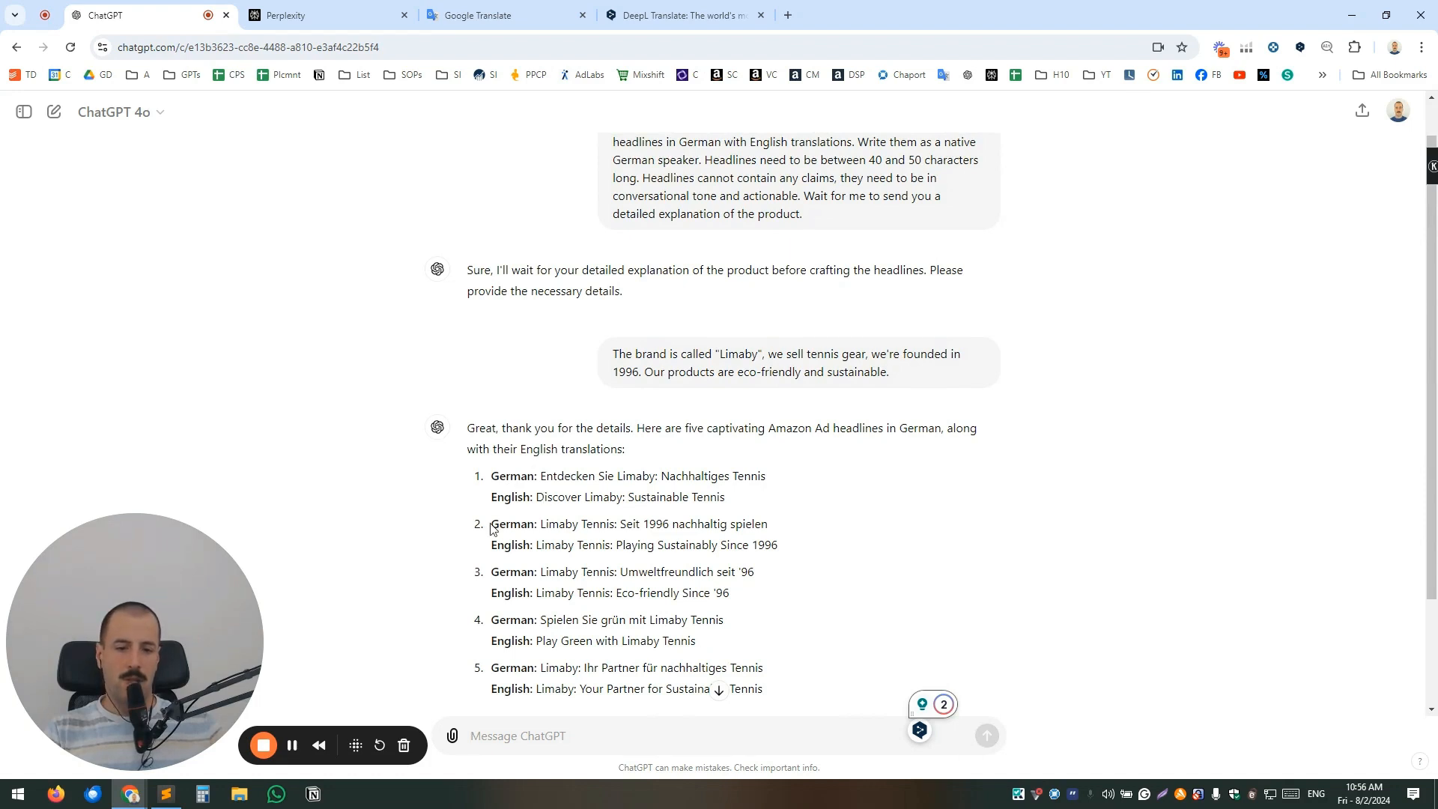
{"action": "scroll", "coordinate": [1094, 448], "scroll_direction": "down", "scroll_amount": 1}
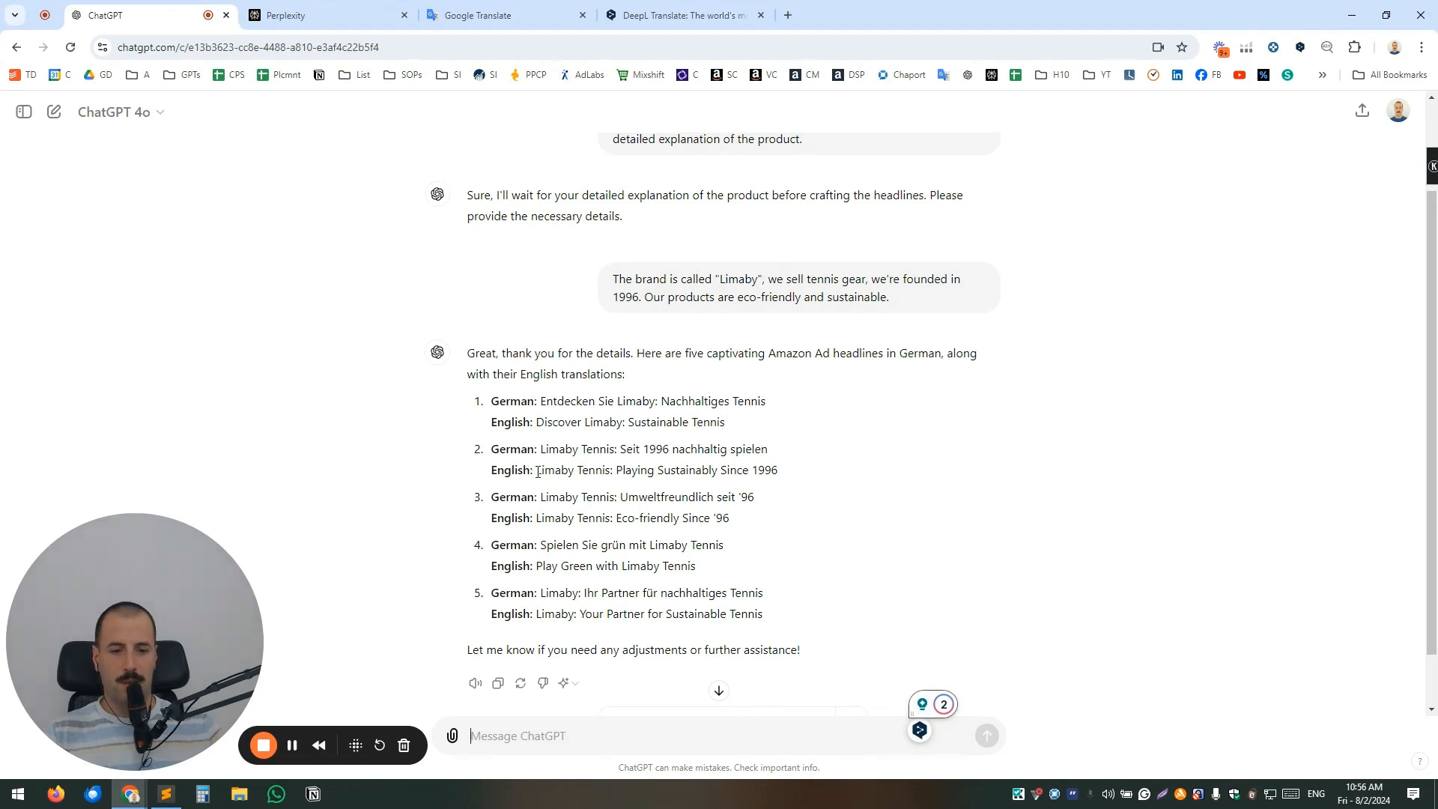
{"action": "left_click_drag", "start_coordinate": [540, 449], "coordinate": [783, 468]}
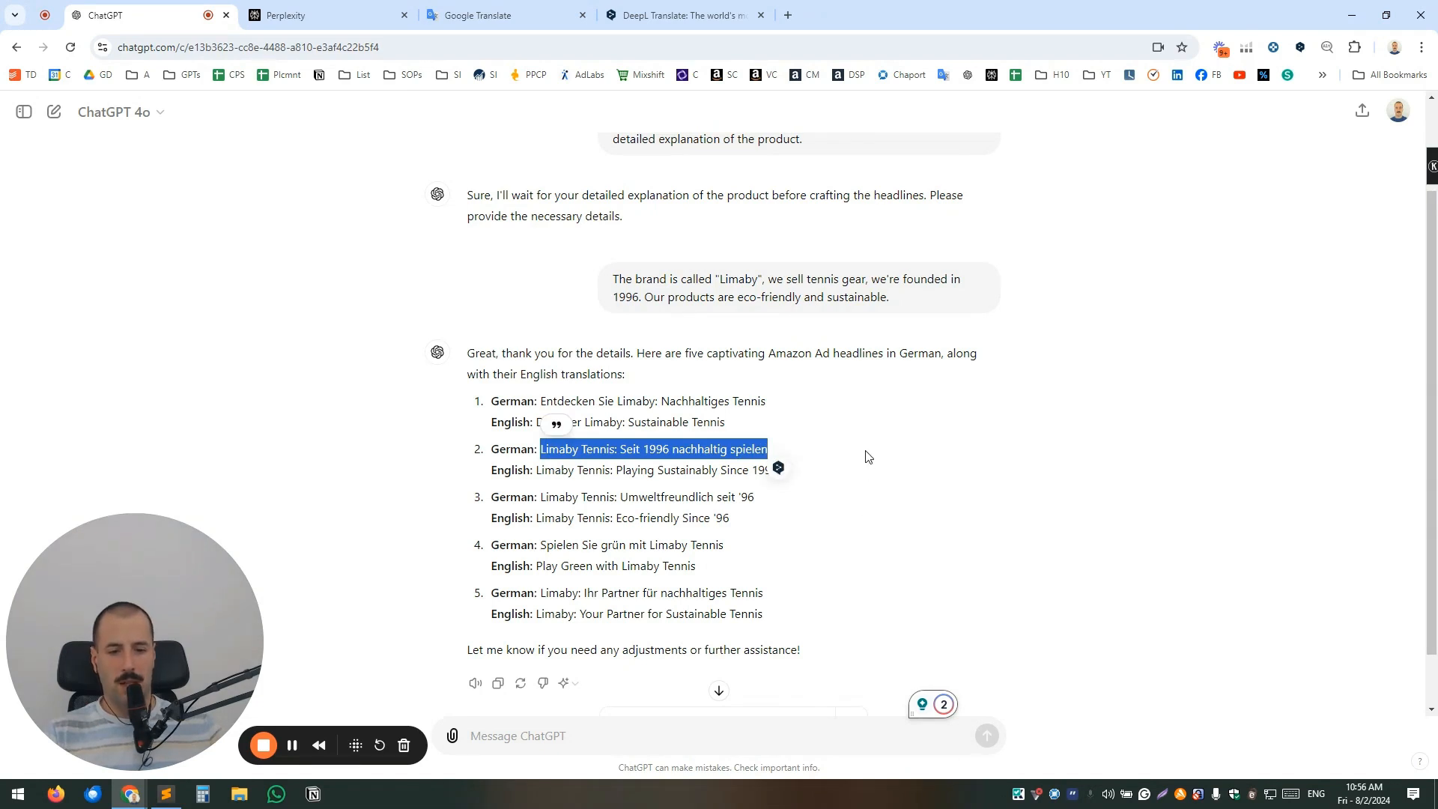
{"action": "left_click_drag", "start_coordinate": [536, 517], "coordinate": [745, 523]}
{"action": "left_click", "coordinate": [663, 517]}
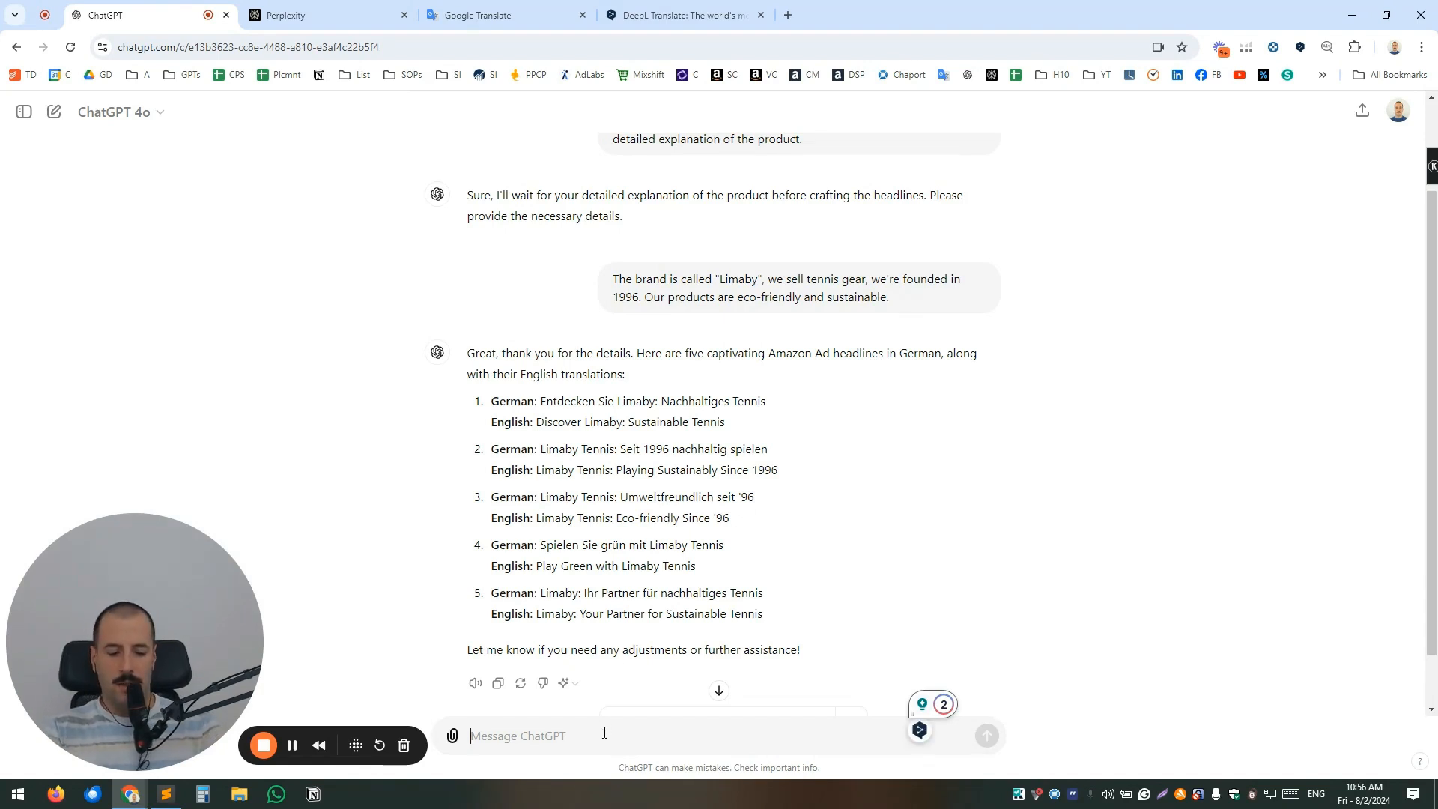
{"action": "type", "text": "I need"}
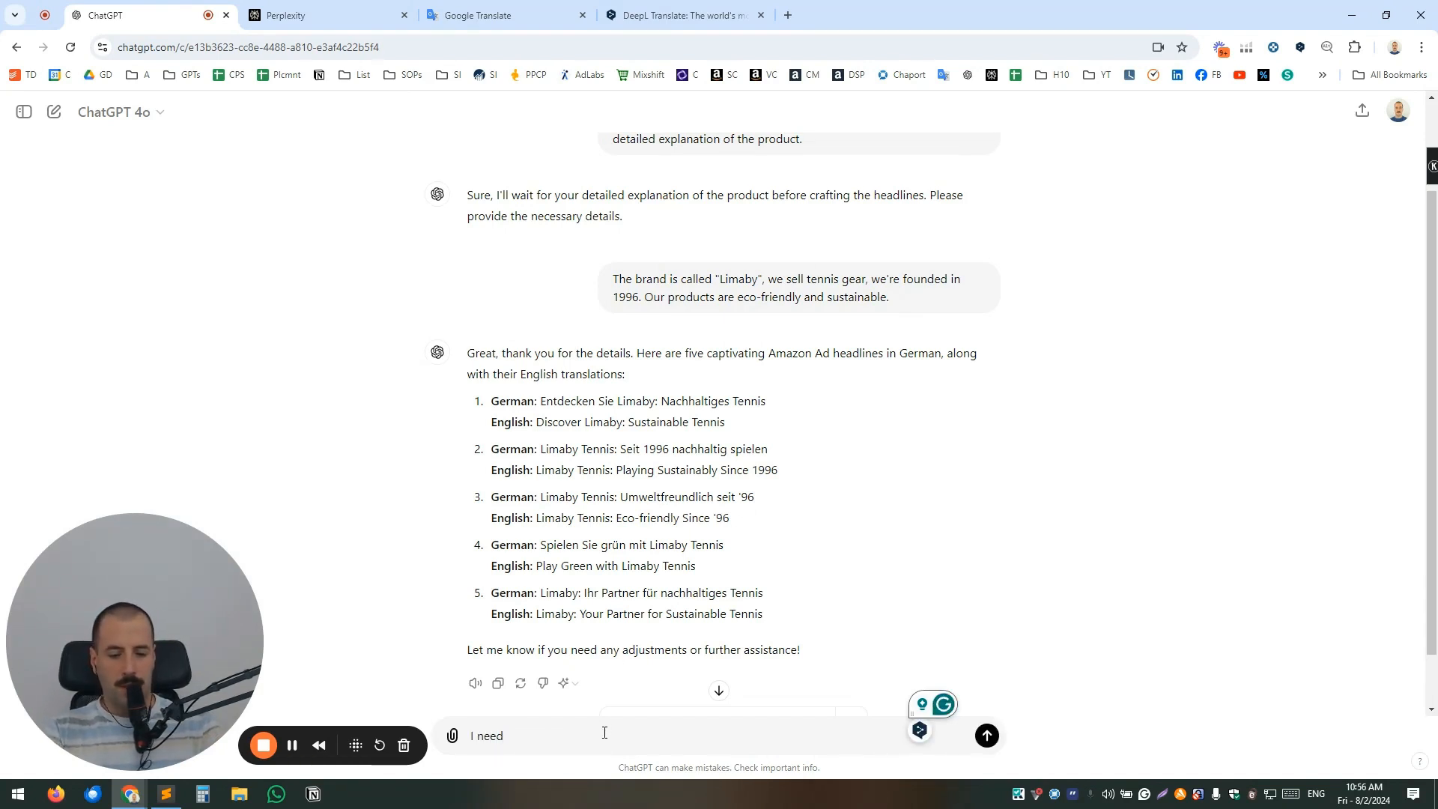
{"action": "type", "text": " 10 a"}
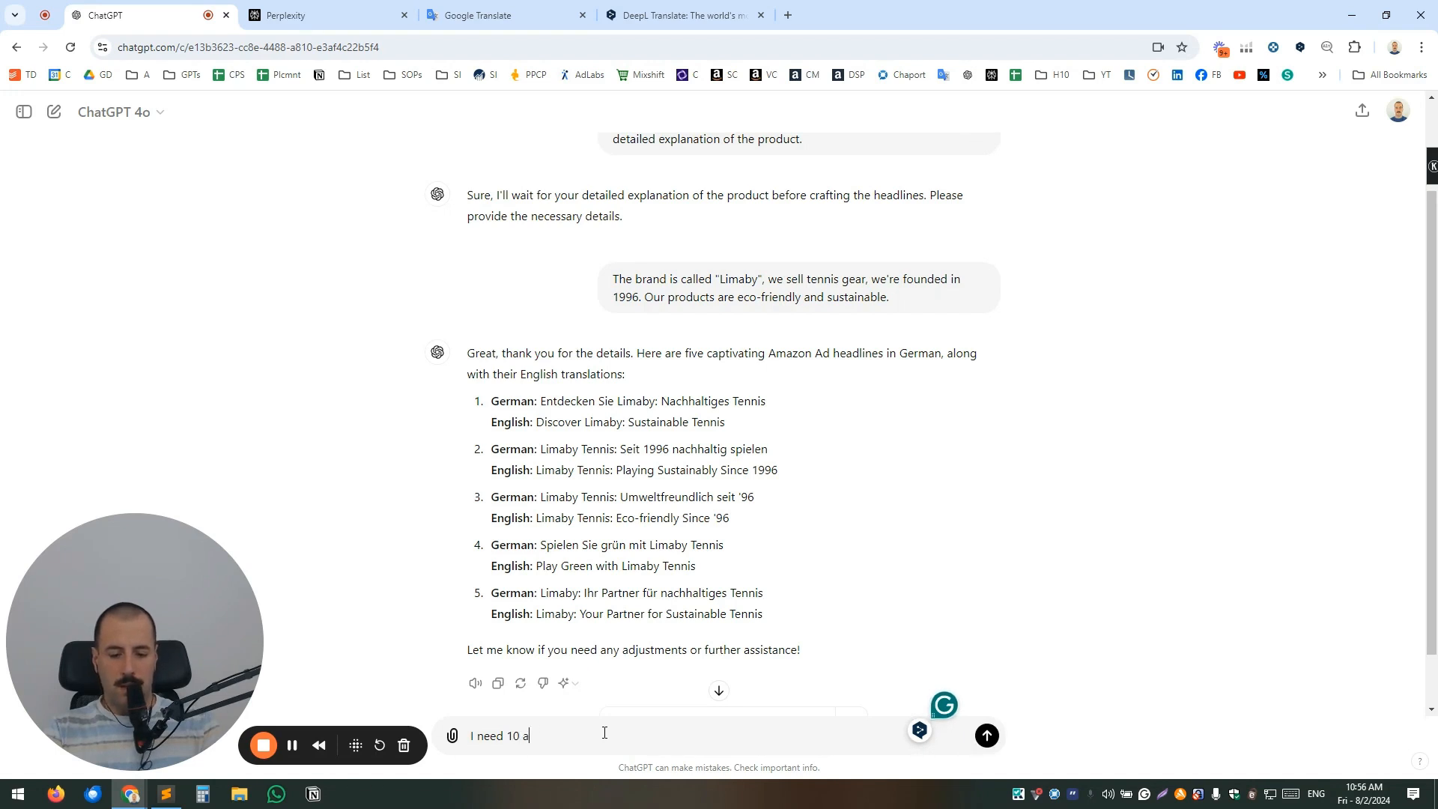
{"action": "type", "text": "dditional ones, focus on "}
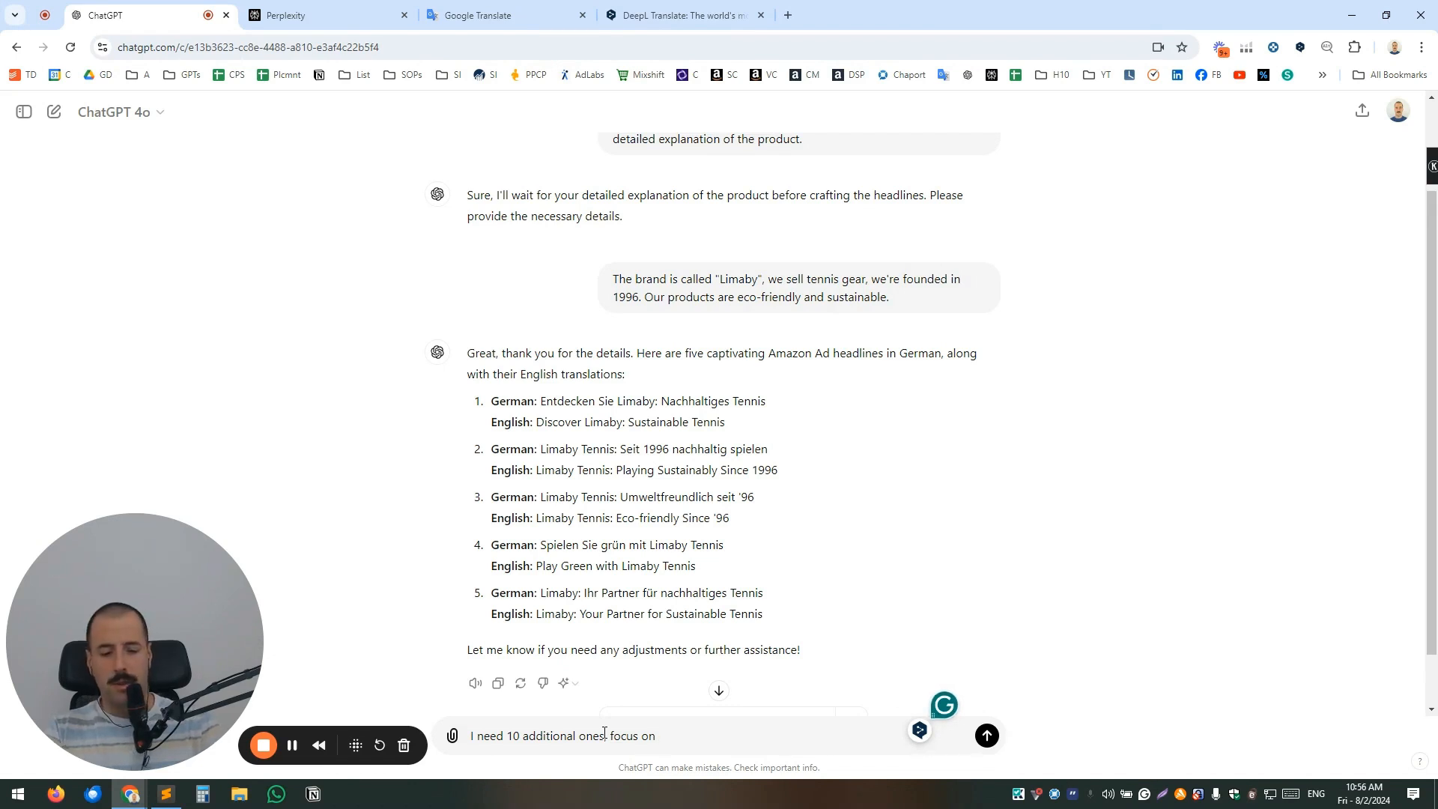
{"action": "type", "text": "Su"}
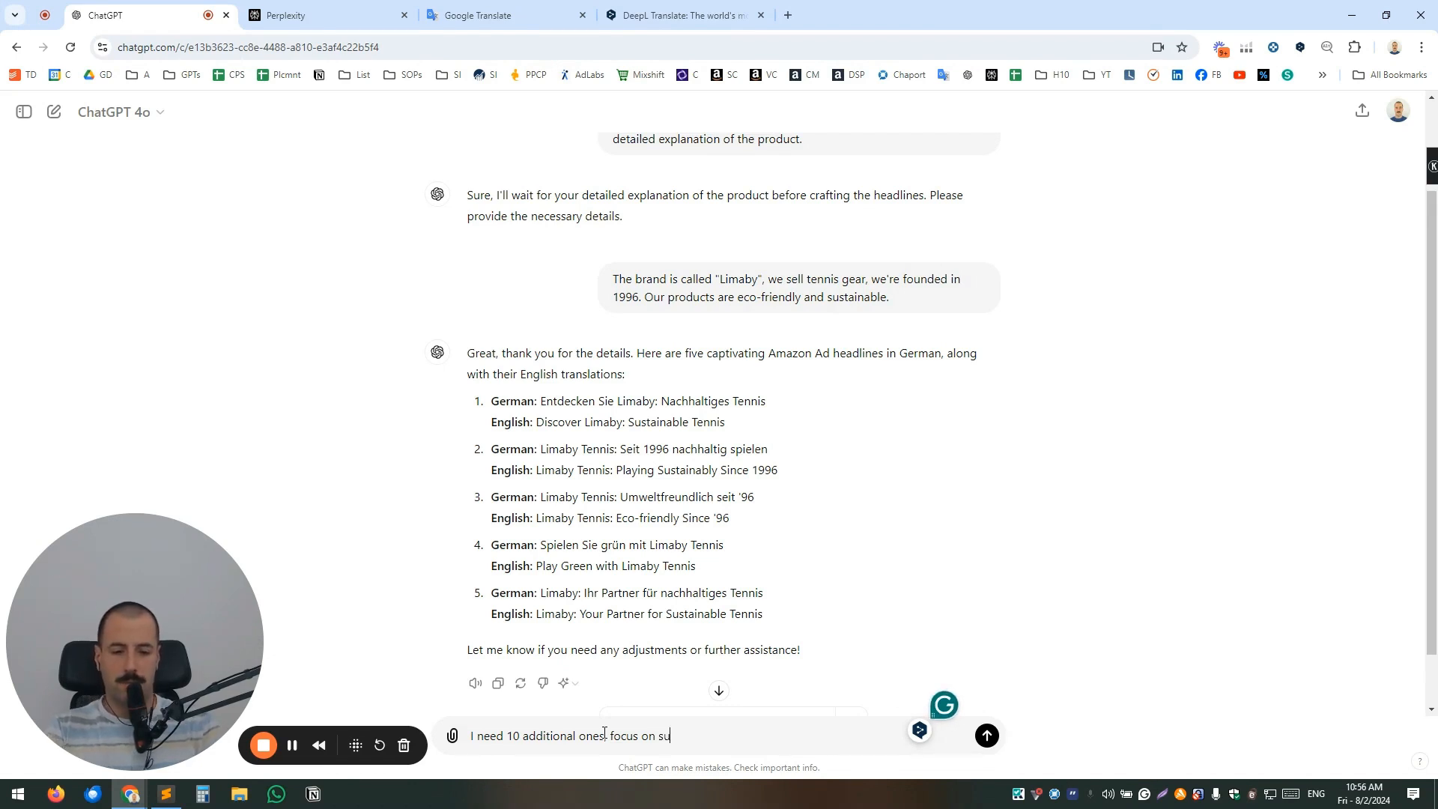
{"action": "type", "text": "stainability"}
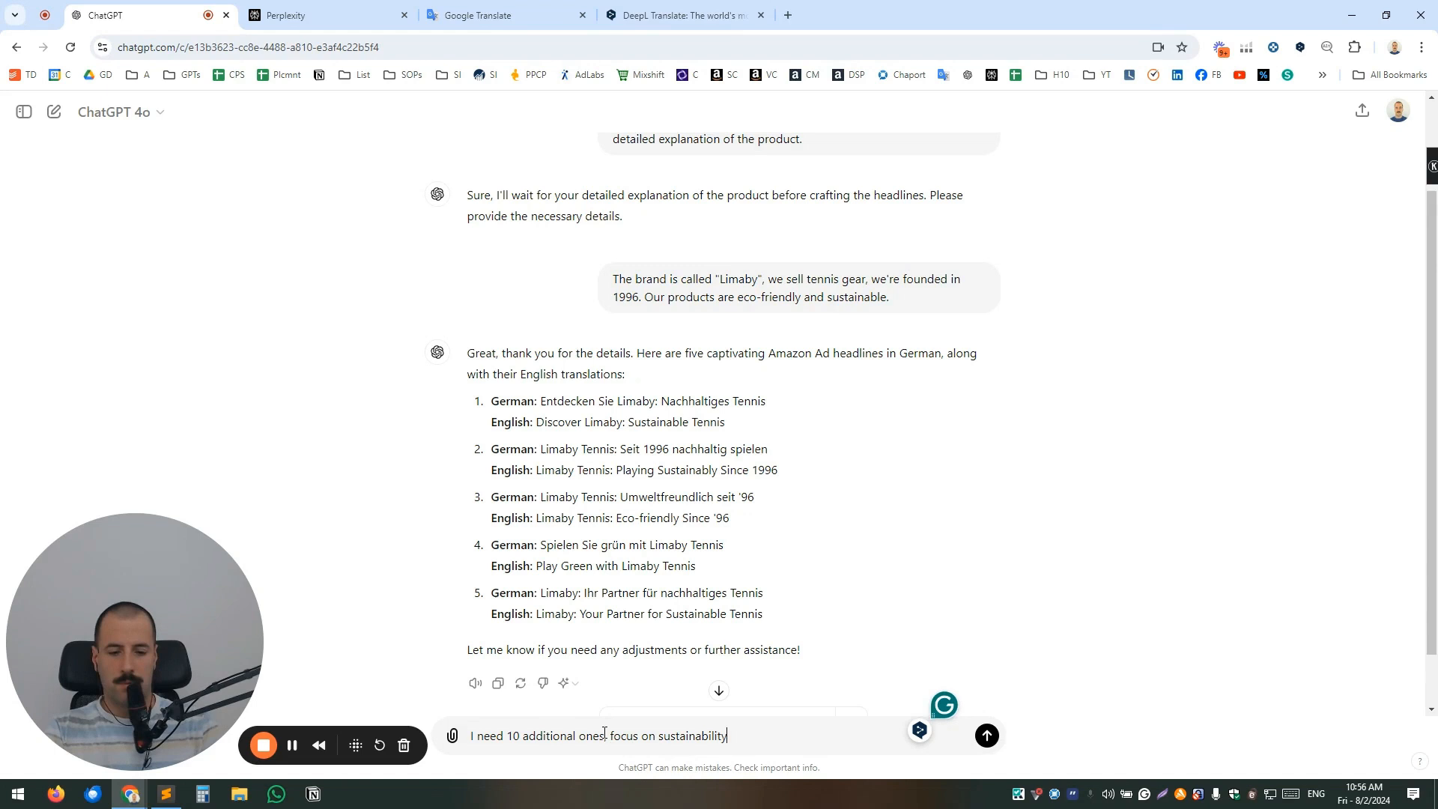
{"action": "key", "text": "Return"}
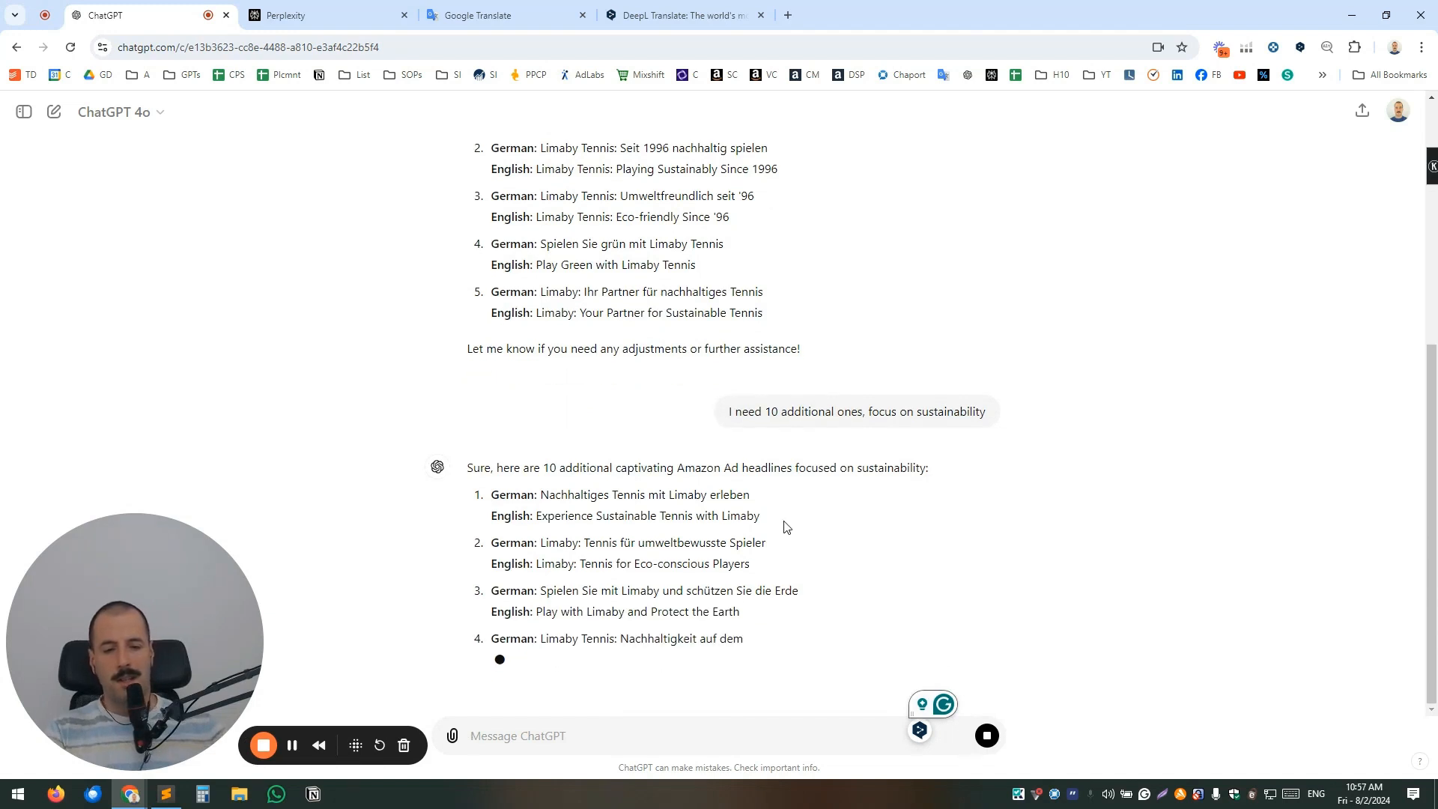
Translate the additional headline "Nachhaltiges Tennis mit Limaby erleben" from German to English in Google Translate and return to ChatGPT.
{"action": "scroll", "coordinate": [1023, 443], "scroll_direction": "up", "scroll_amount": 3}
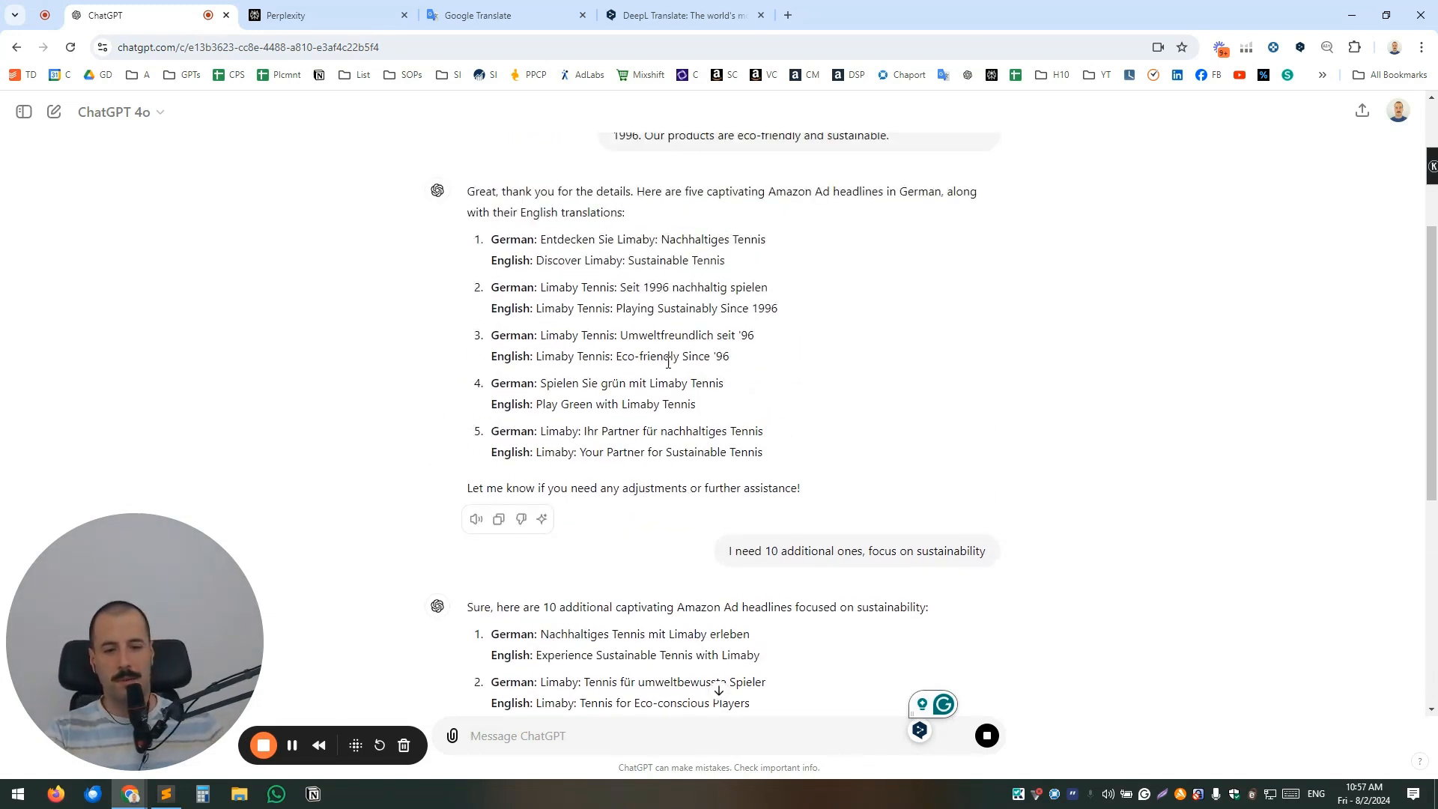
{"action": "scroll", "coordinate": [982, 419], "scroll_direction": "down", "scroll_amount": 8}
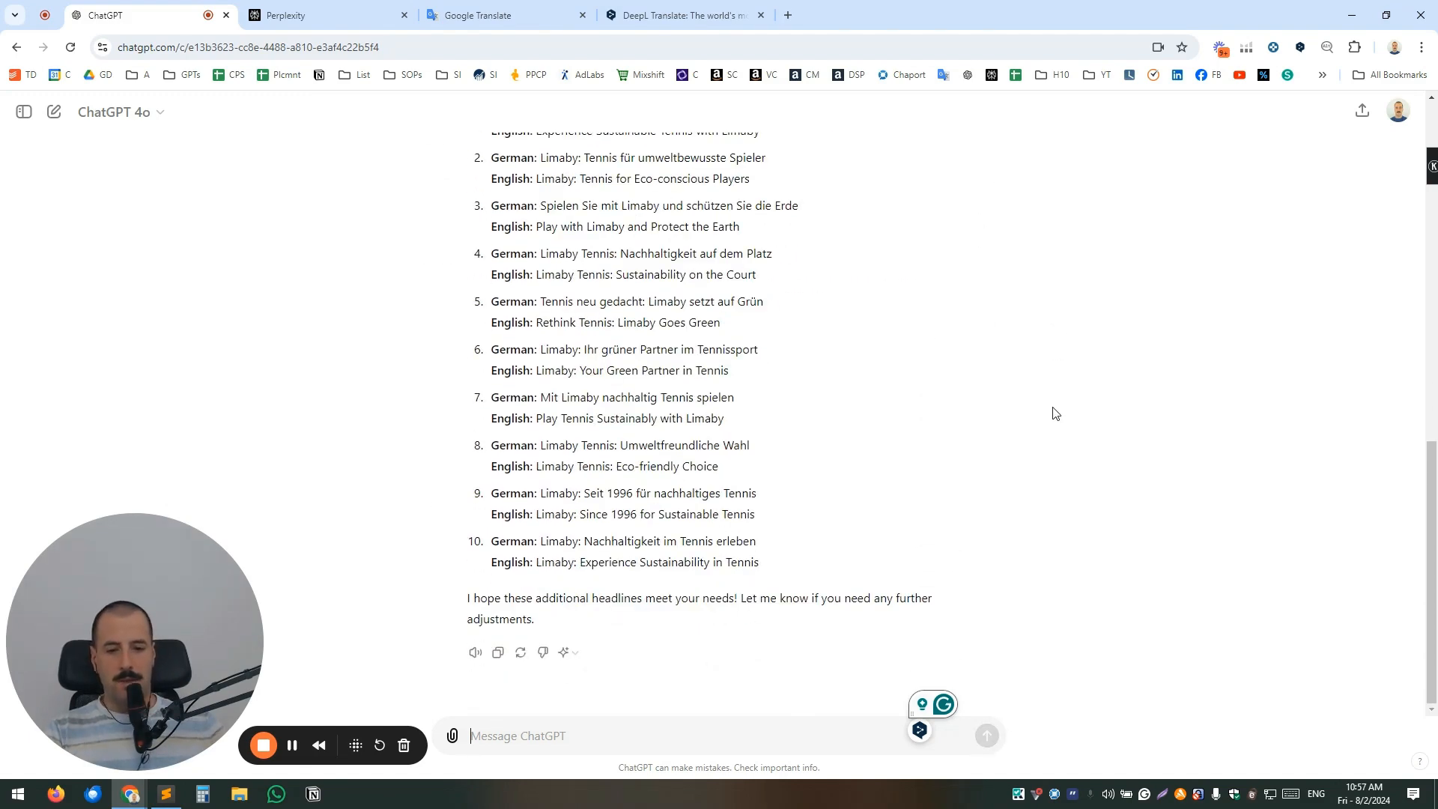
{"action": "scroll", "coordinate": [1052, 412], "scroll_direction": "up", "scroll_amount": 1}
{"action": "scroll", "coordinate": [494, 259], "scroll_direction": "up", "scroll_amount": 1}
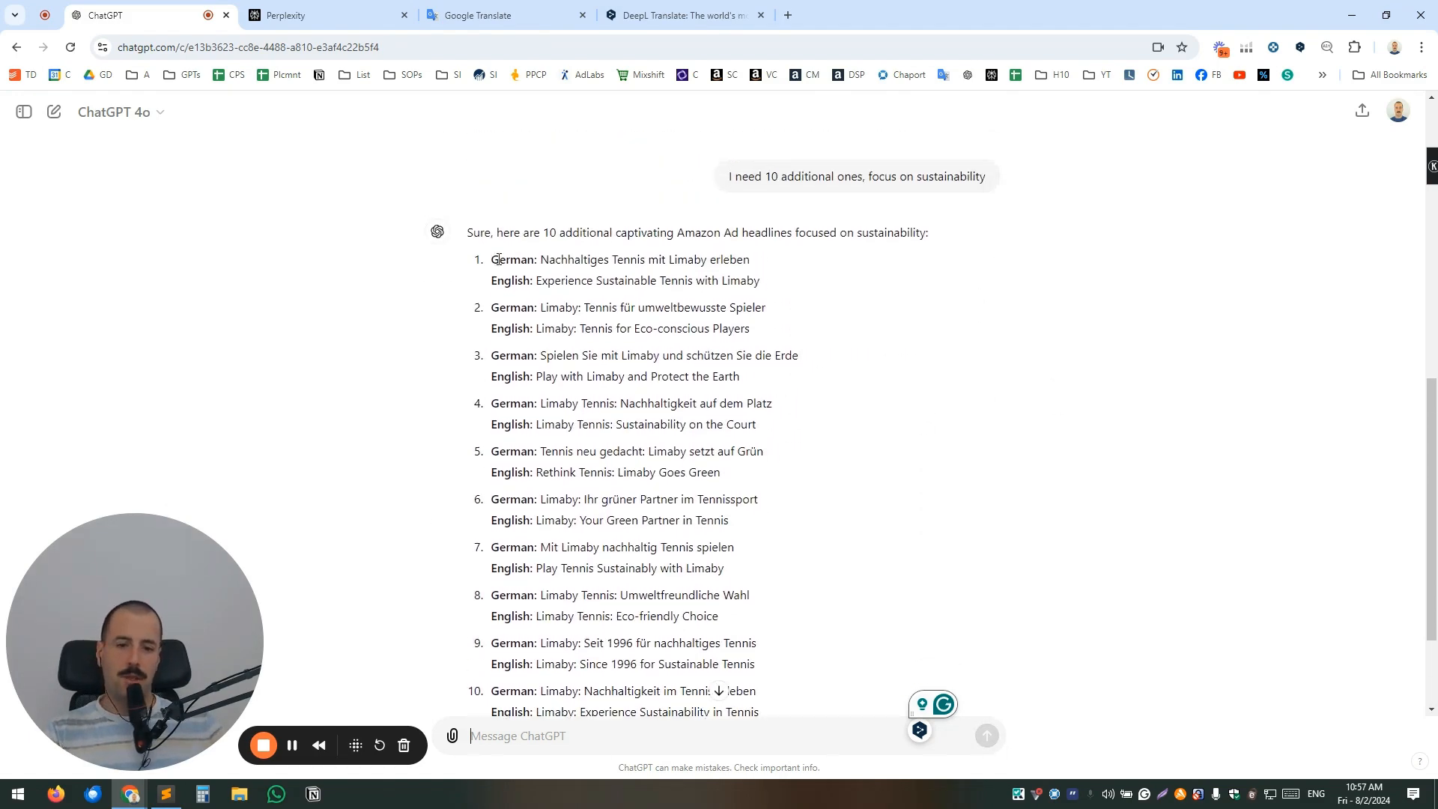
{"action": "left_click_drag", "start_coordinate": [540, 259], "coordinate": [751, 259]}
{"action": "key", "text": "ctrl+c"}
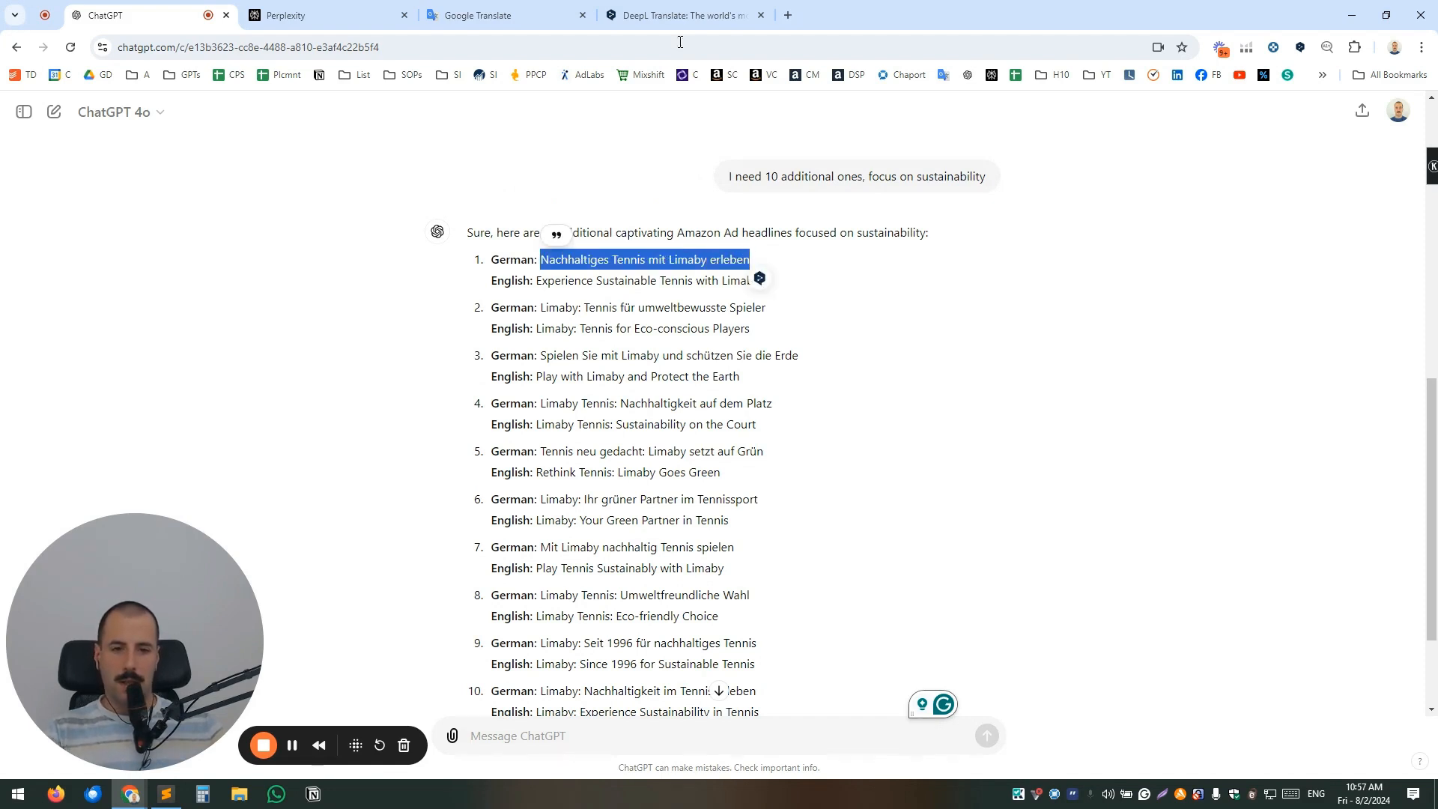
{"action": "left_click", "coordinate": [518, 15]}
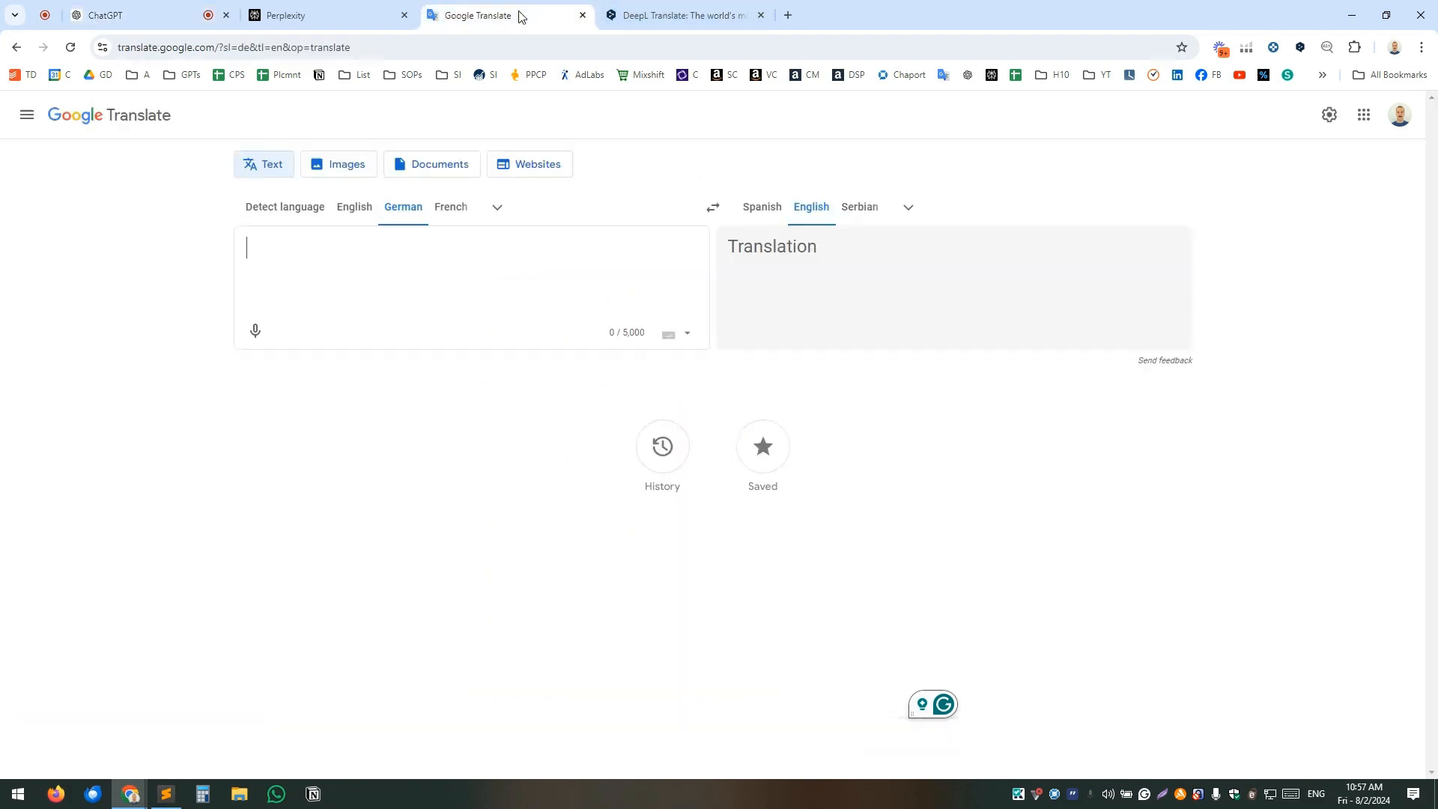
{"action": "left_click", "coordinate": [344, 251]}
{"action": "key", "text": "ctrl+v"}
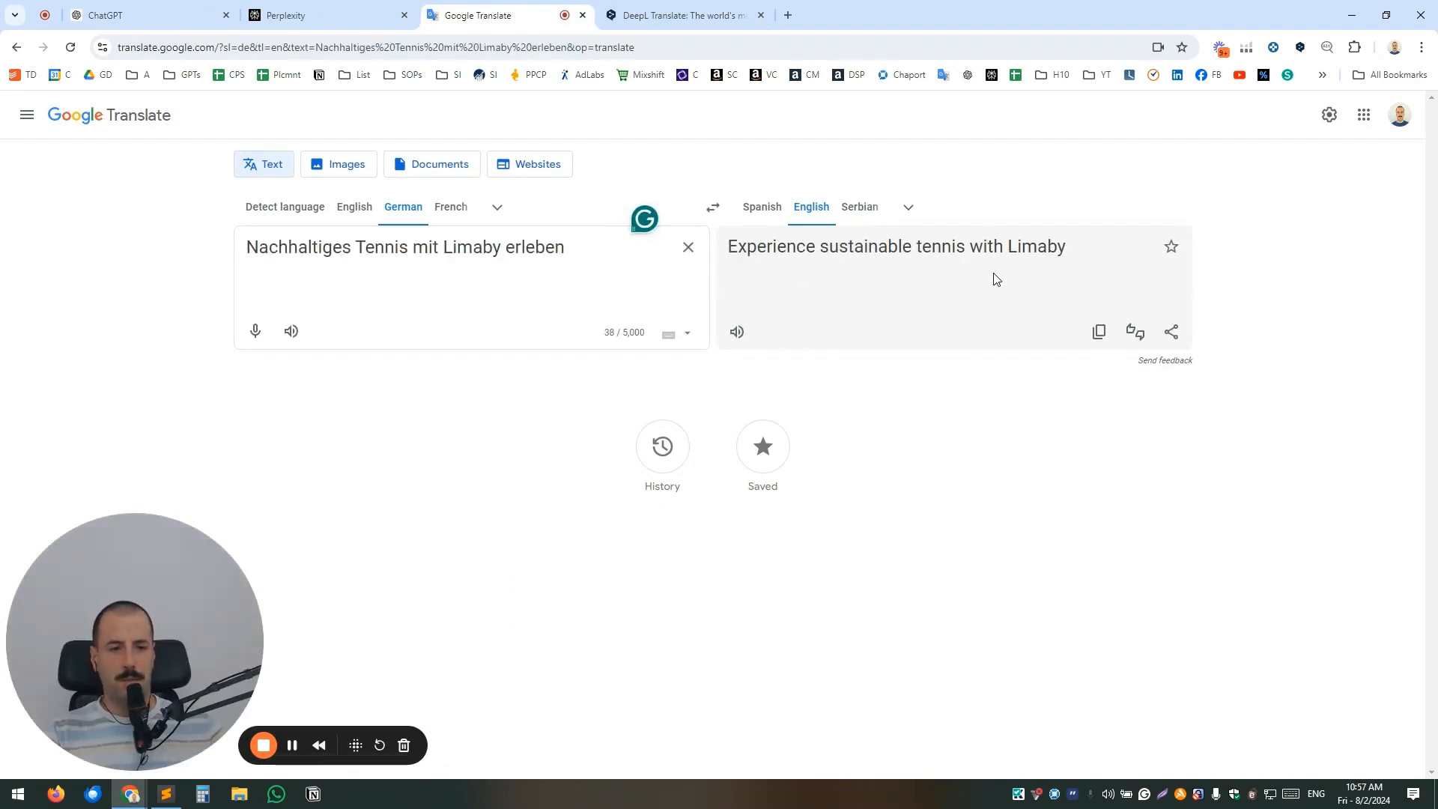
{"action": "left_click", "coordinate": [315, 16]}
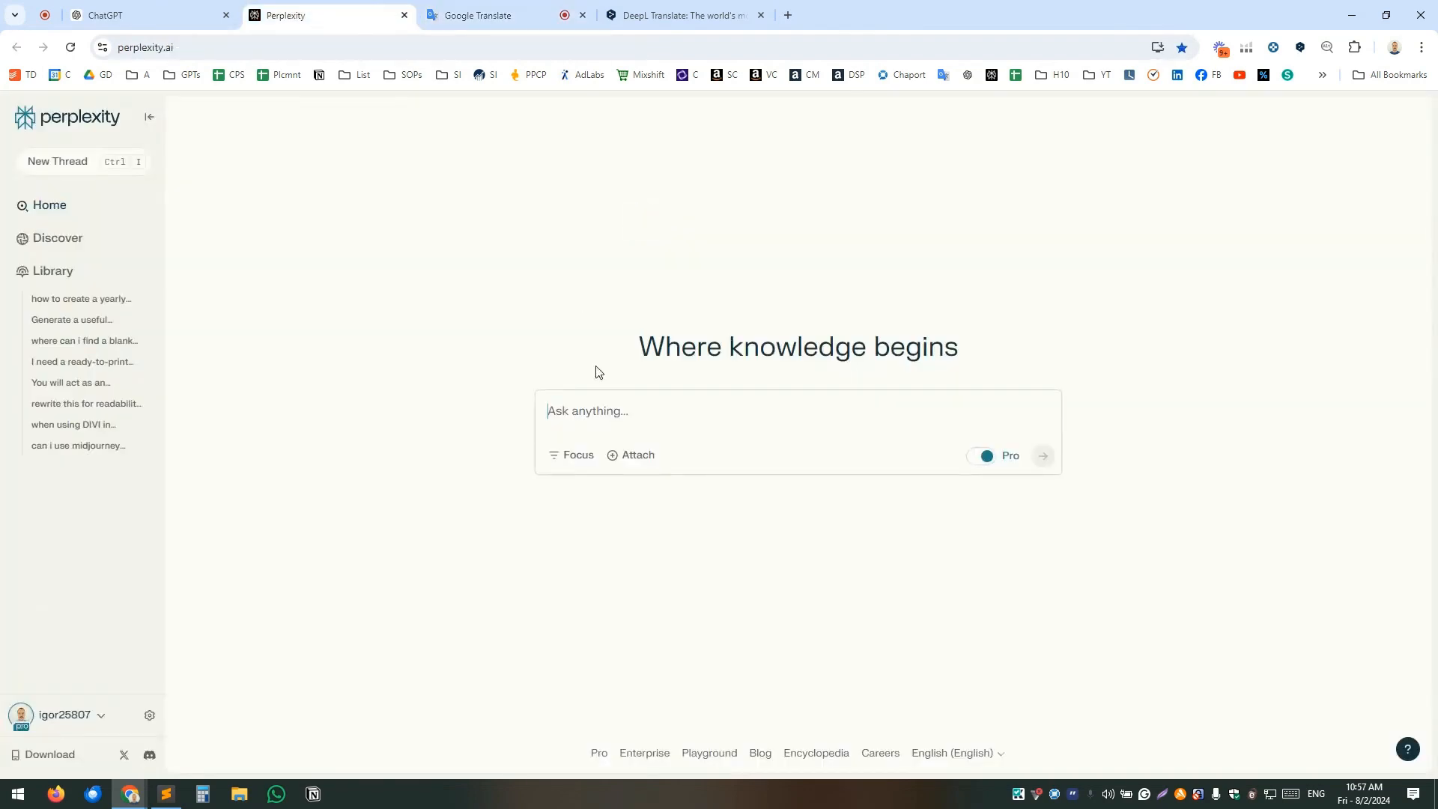
{"action": "left_click", "coordinate": [138, 12]}
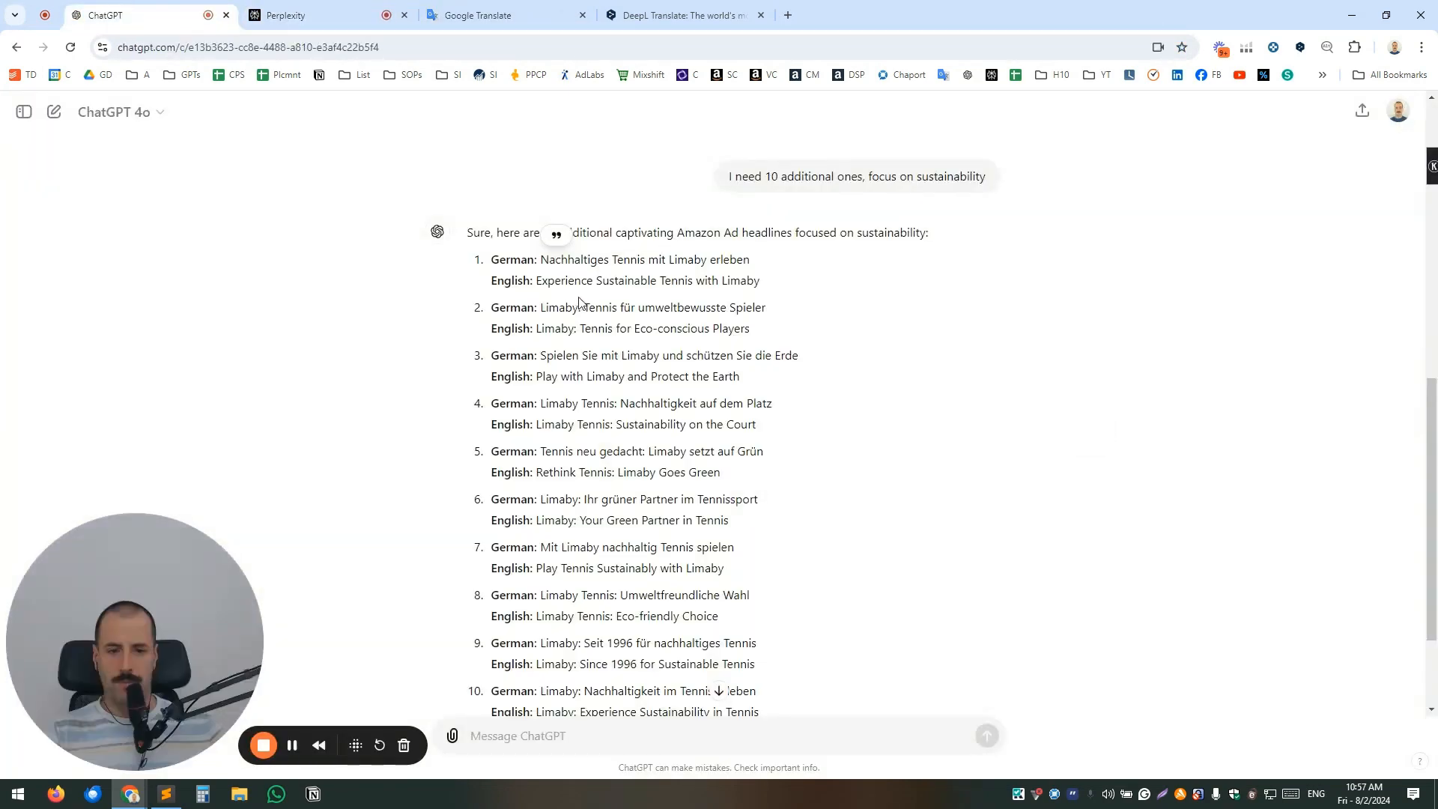
Switch to DeepL, translate the copied headline "Nachhaltiges Tennis mit Limaby erleben" into British English and decline the next-generation language model offer.
{"action": "left_click", "coordinate": [683, 15]}
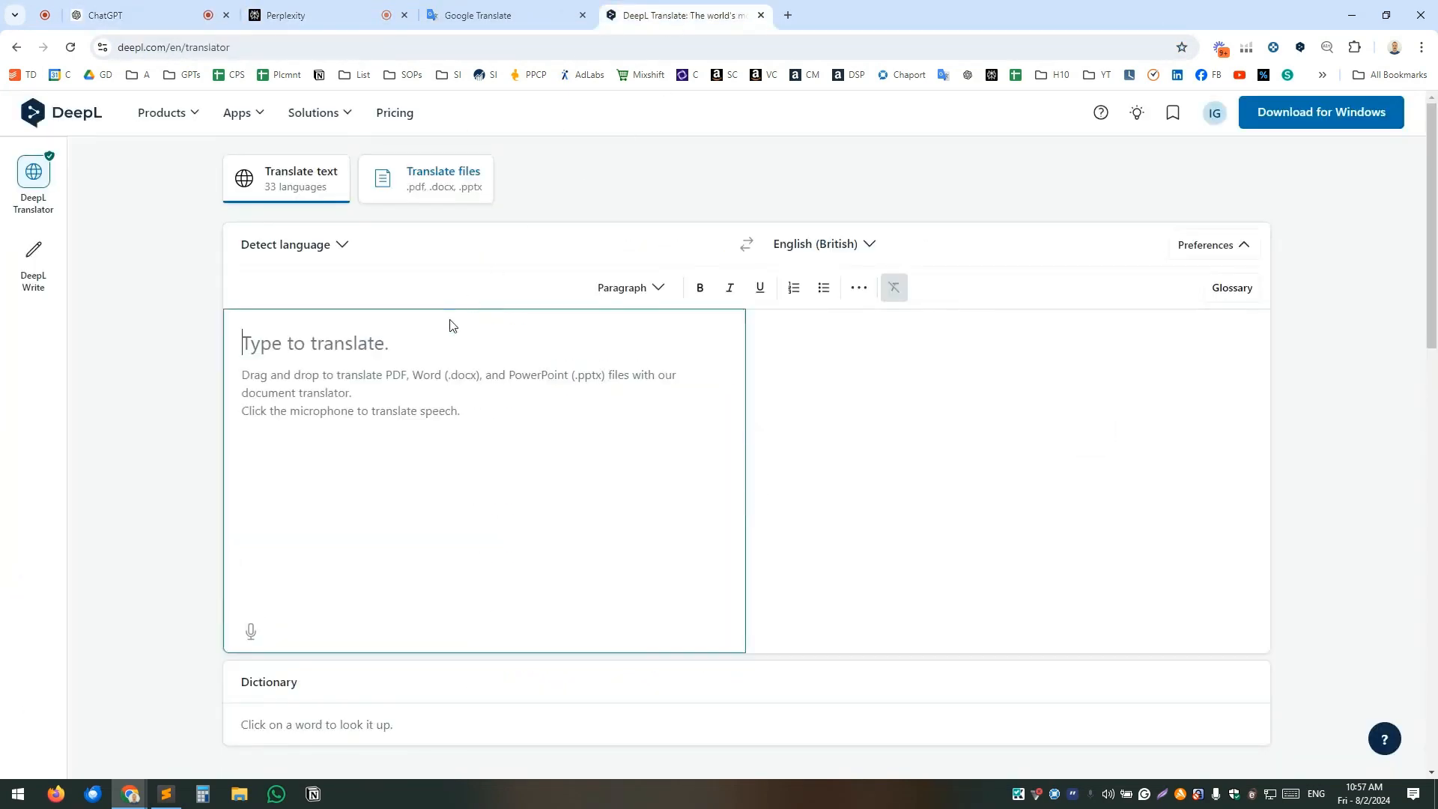
{"action": "key", "text": "ctrl+v"}
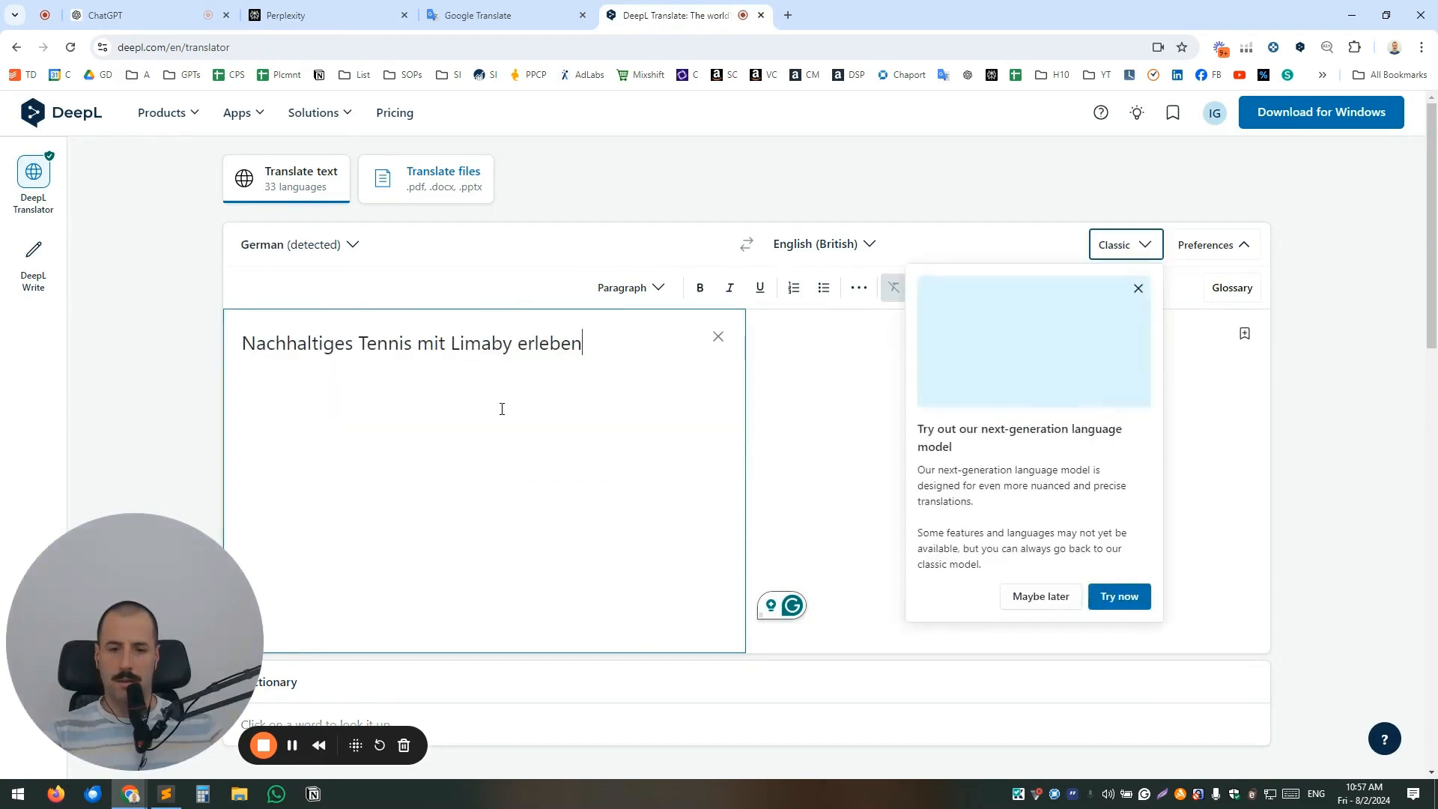
{"action": "left_click", "coordinate": [1022, 597]}
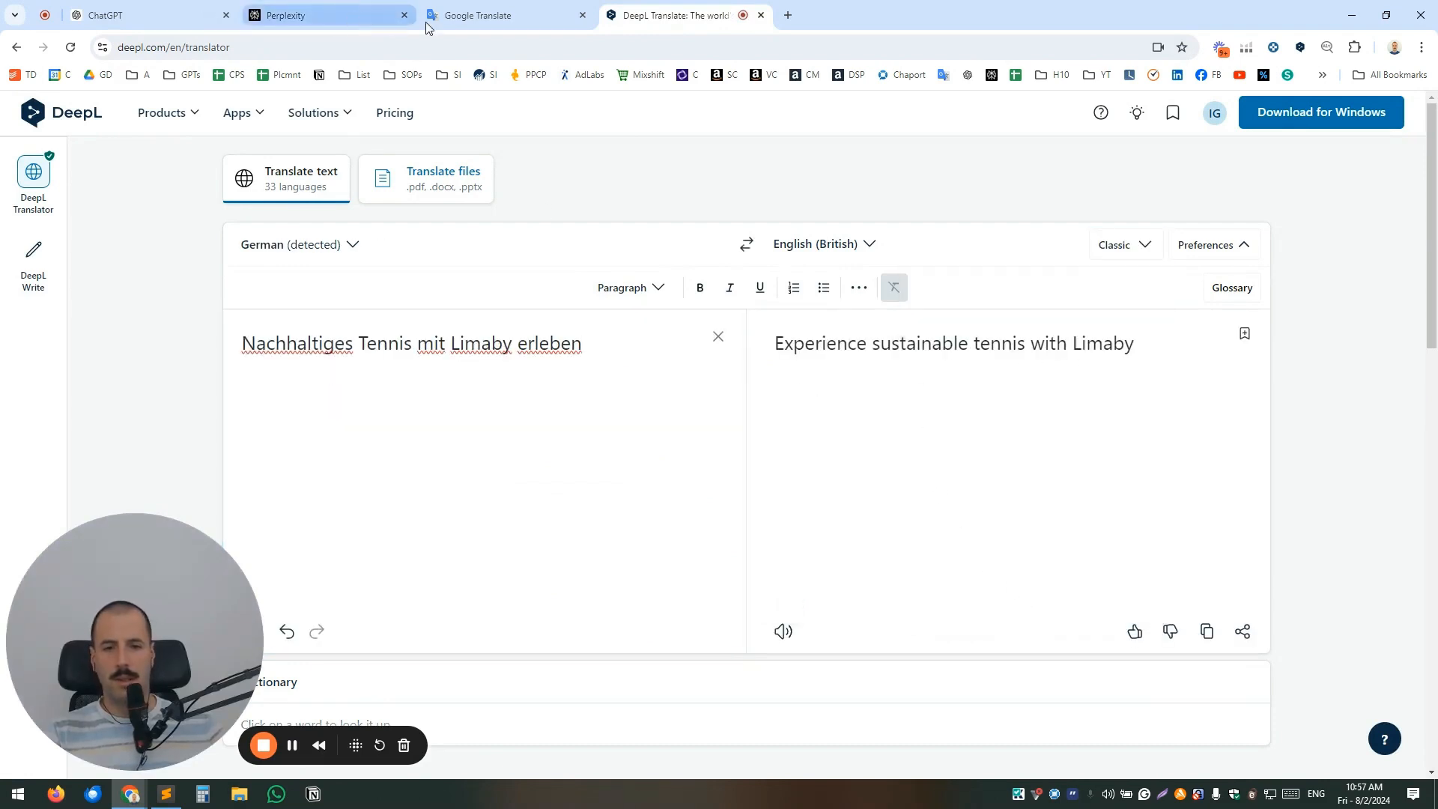
Glance at Perplexity, then return to ChatGPT and look over the ten sustainability headlines down to the end of the list.
{"action": "left_click", "coordinate": [284, 15]}
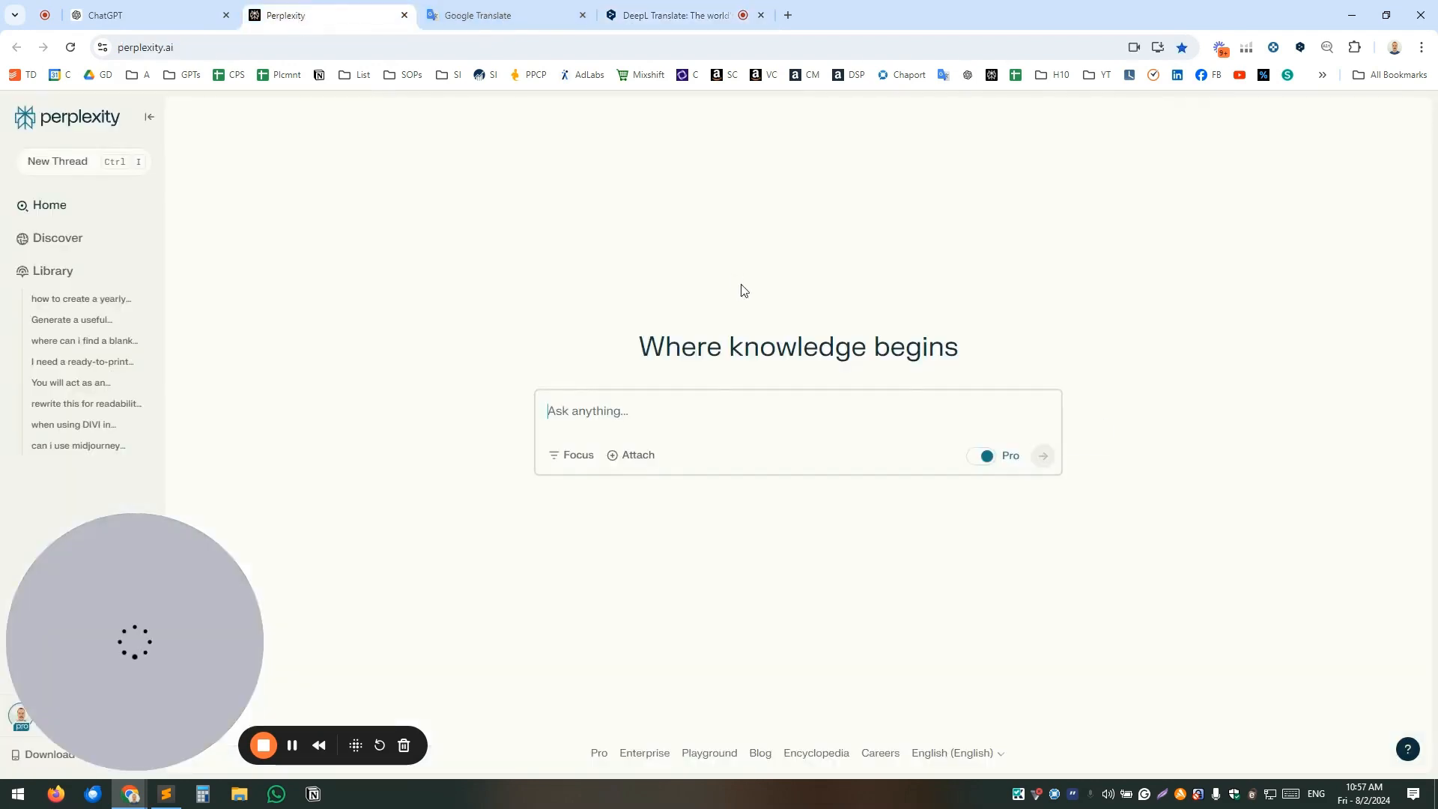
{"action": "left_click", "coordinate": [157, 16]}
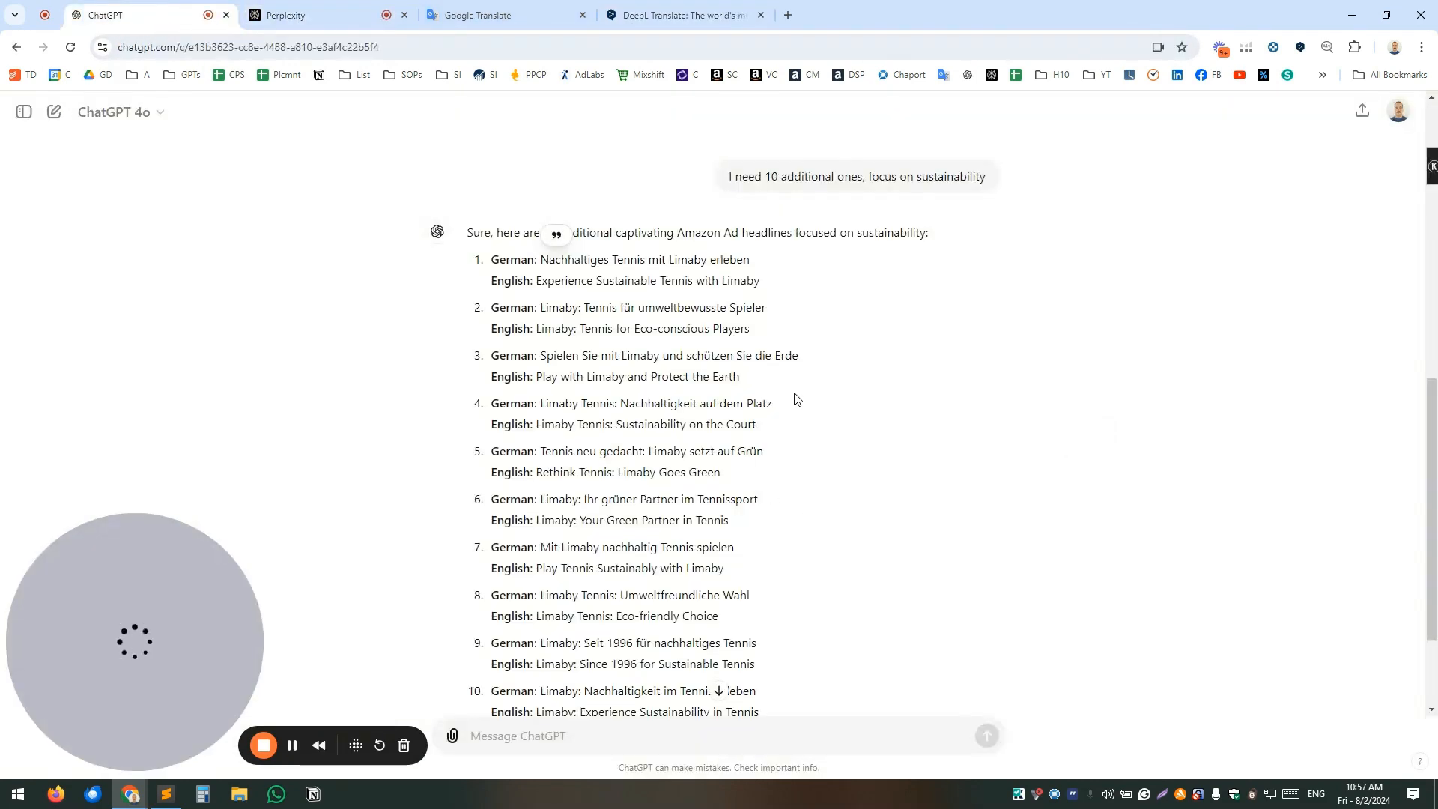
{"action": "scroll", "coordinate": [796, 398], "scroll_direction": "down", "scroll_amount": 1}
{"action": "scroll", "coordinate": [747, 416], "scroll_direction": "down", "scroll_amount": 1}
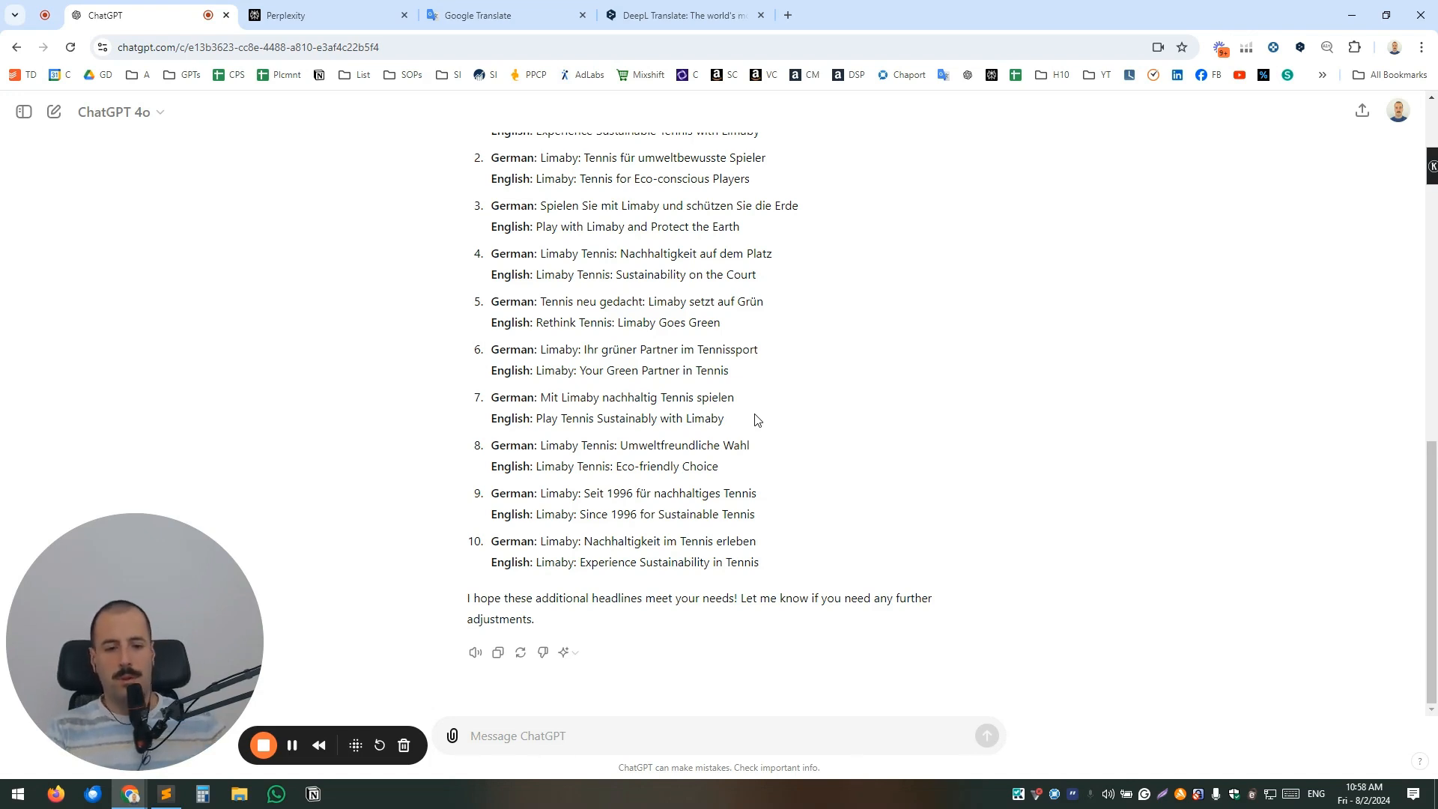
Copy the original advertising expert prompt for 5 German Amazon Ad headlines from the ChatGPT conversation and submit it in Perplexity.
{"action": "scroll", "coordinate": [974, 479], "scroll_direction": "up", "scroll_amount": 4}
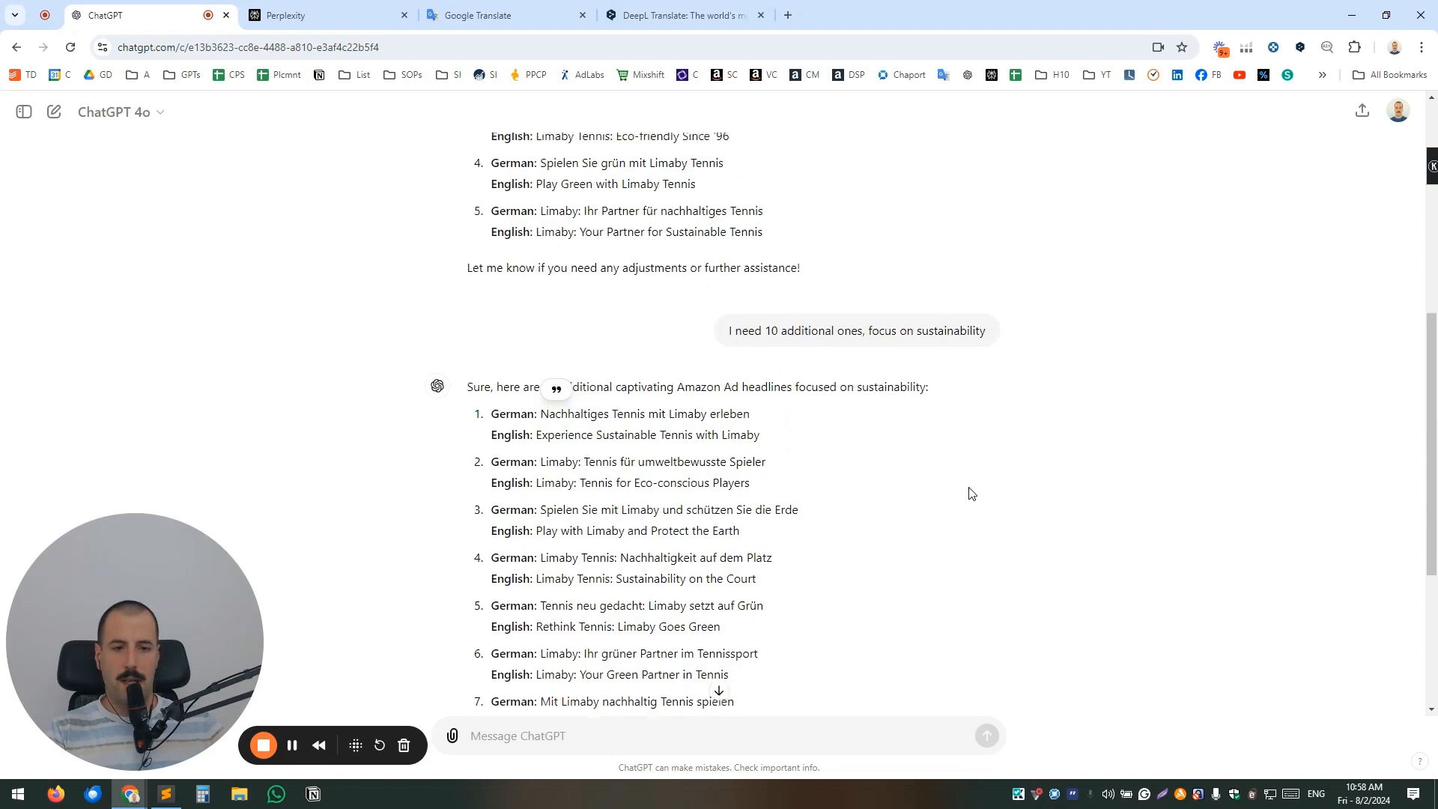
{"action": "scroll", "coordinate": [974, 493], "scroll_direction": "up", "scroll_amount": 4}
{"action": "scroll", "coordinate": [944, 391], "scroll_direction": "up", "scroll_amount": 2}
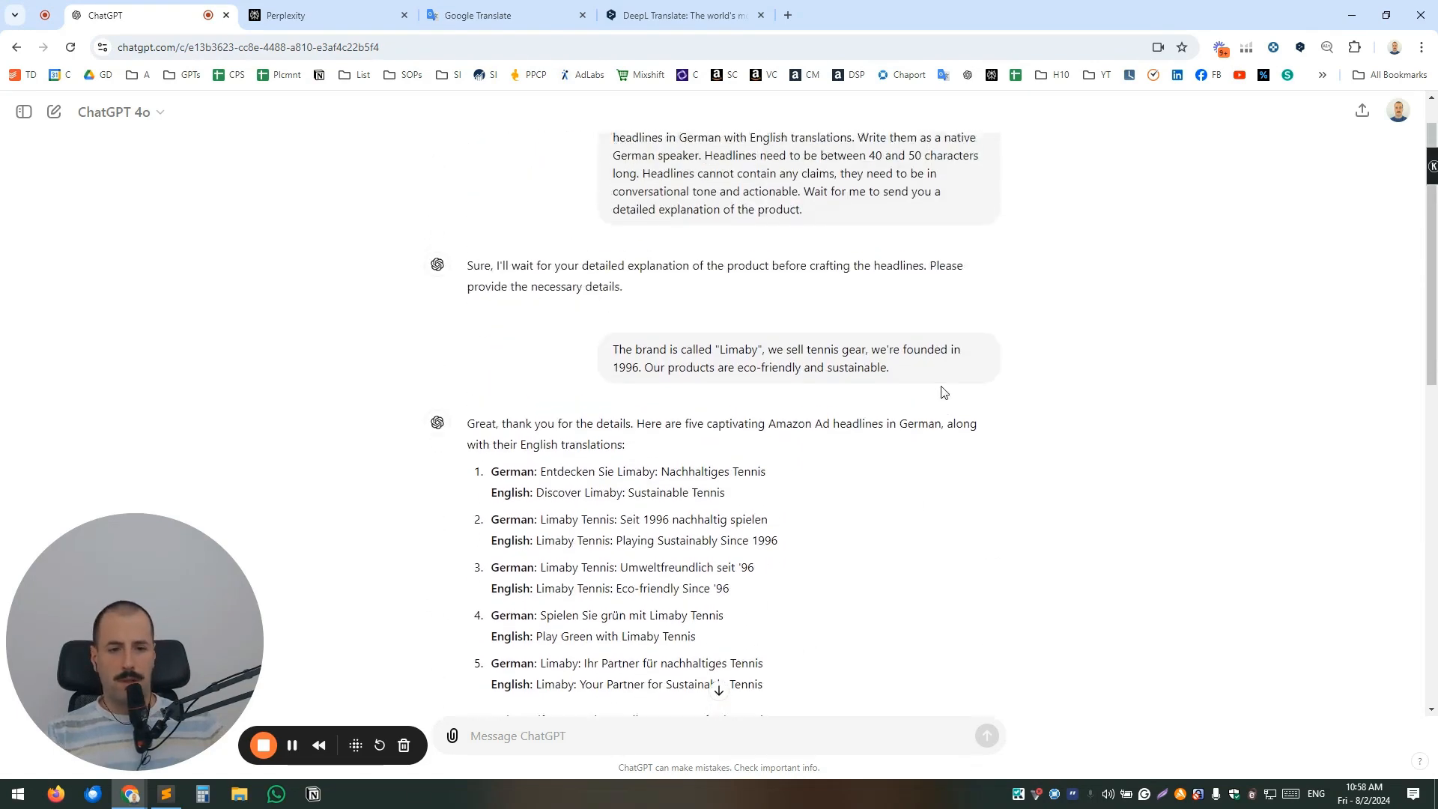
{"action": "scroll", "coordinate": [942, 392], "scroll_direction": "up", "scroll_amount": 1}
{"action": "left_click_drag", "start_coordinate": [613, 167], "coordinate": [815, 263]}
{"action": "key", "text": "ctrl+c"}
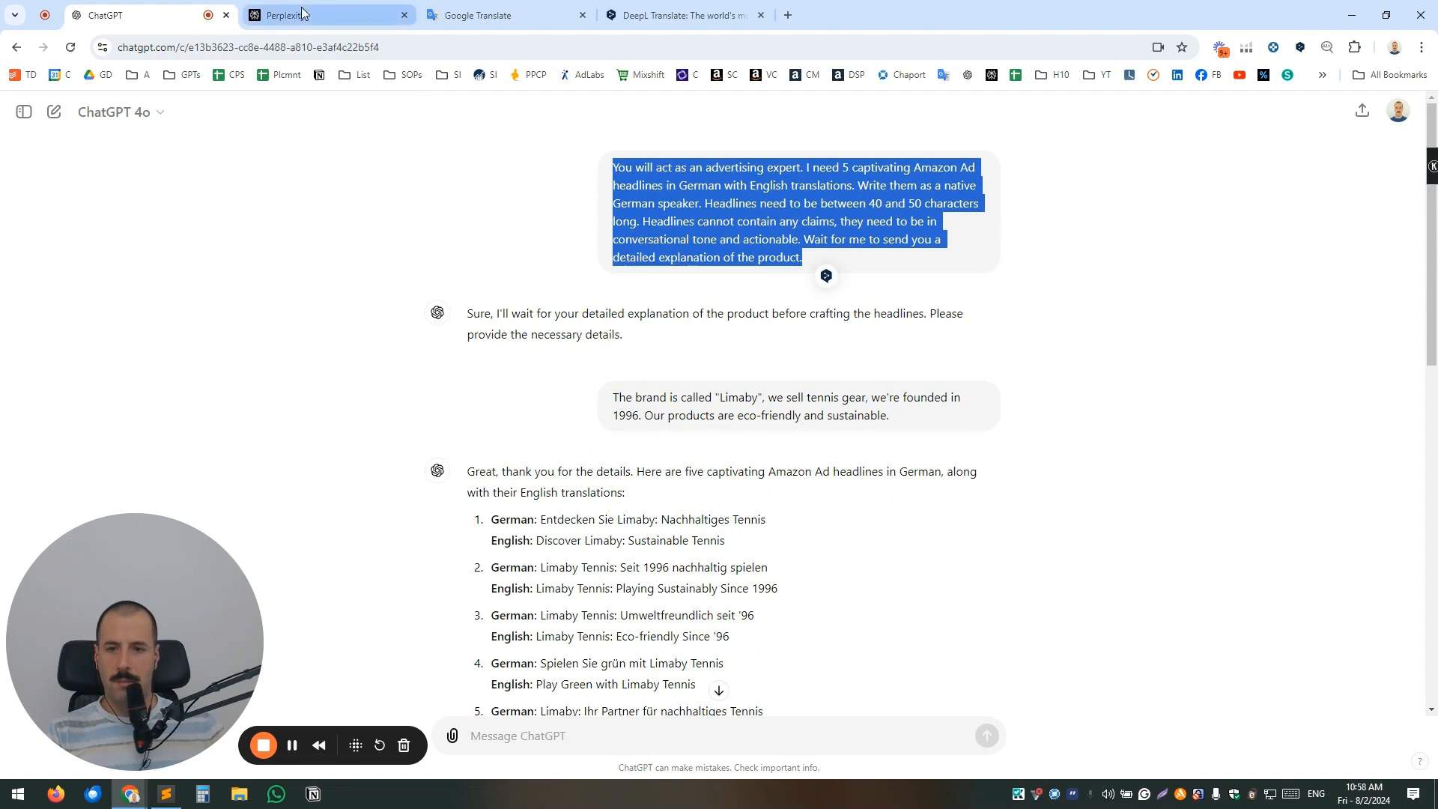
{"action": "left_click", "coordinate": [329, 15]}
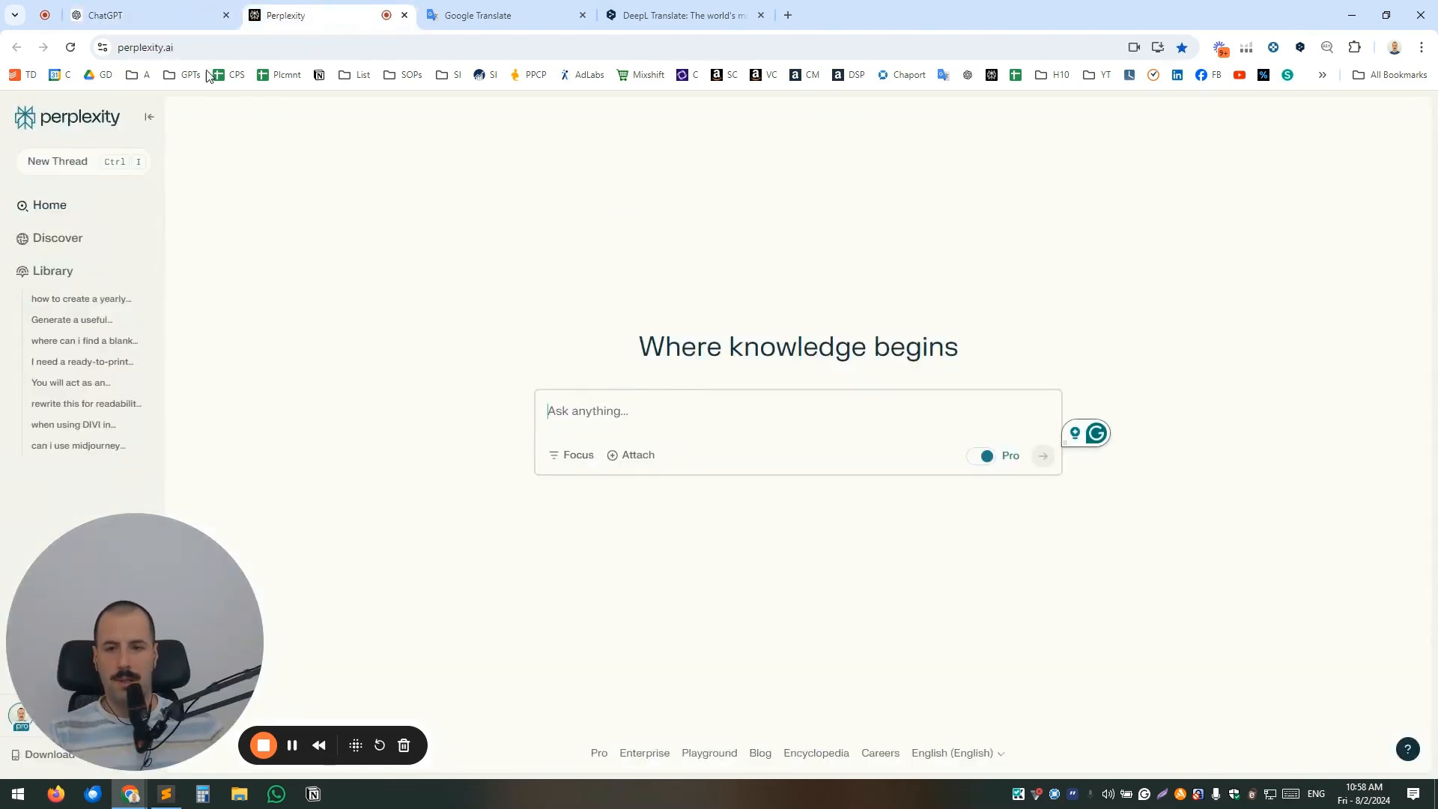
{"action": "key", "text": "ctrl+v"}
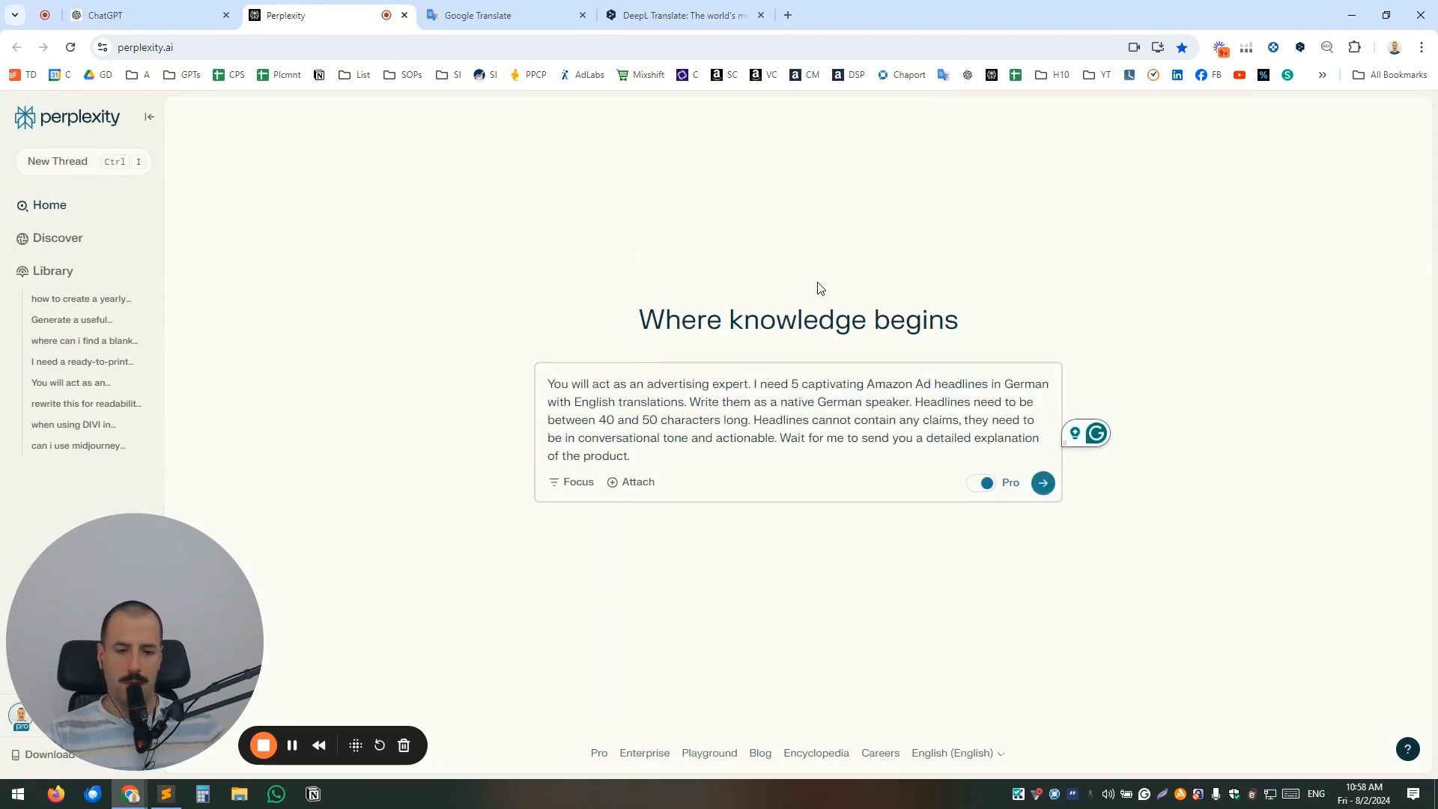
{"action": "key", "text": "Return"}
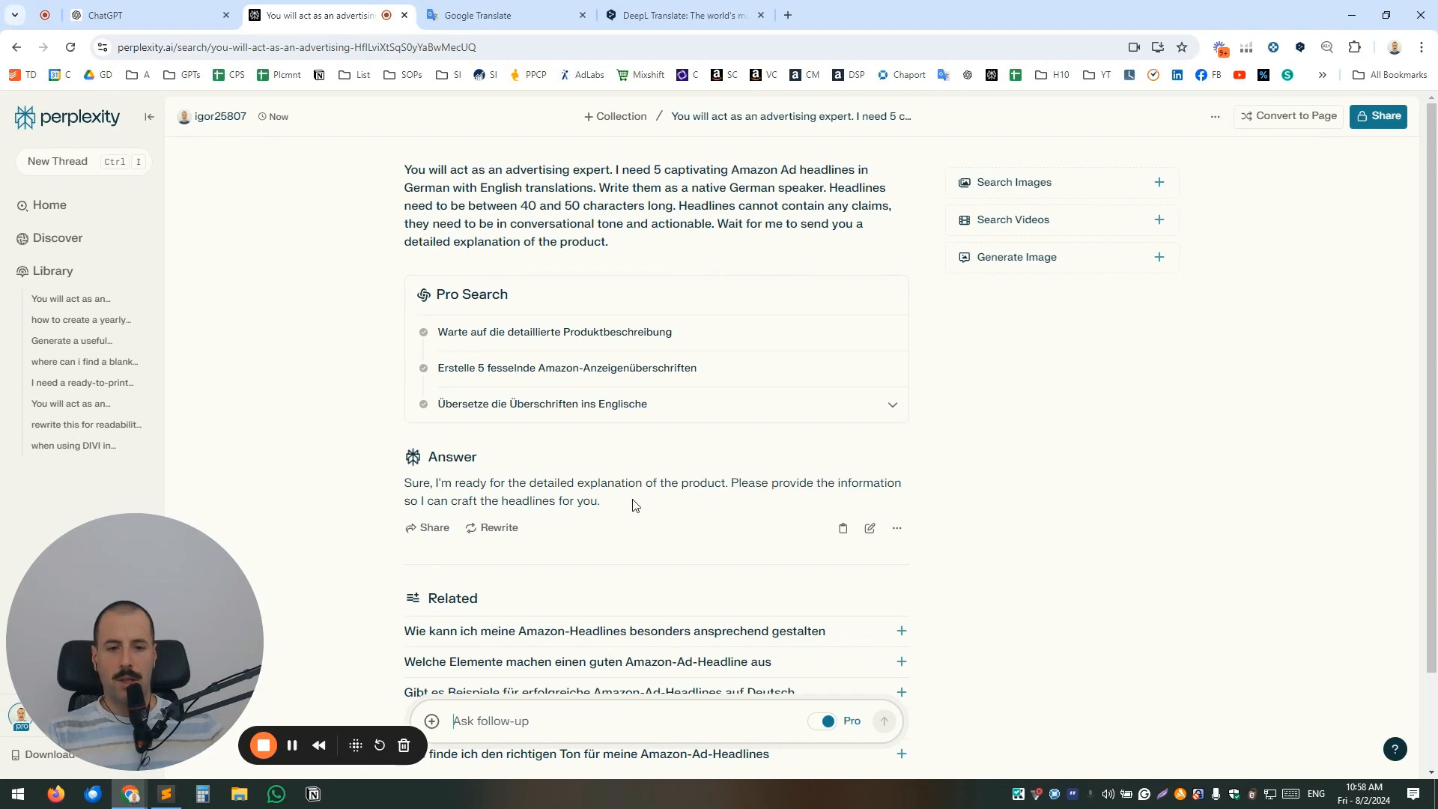
Copy the "Limaby" brand description from ChatGPT and send it as a follow-up in the Perplexity thread.
{"action": "left_click", "coordinate": [217, 22]}
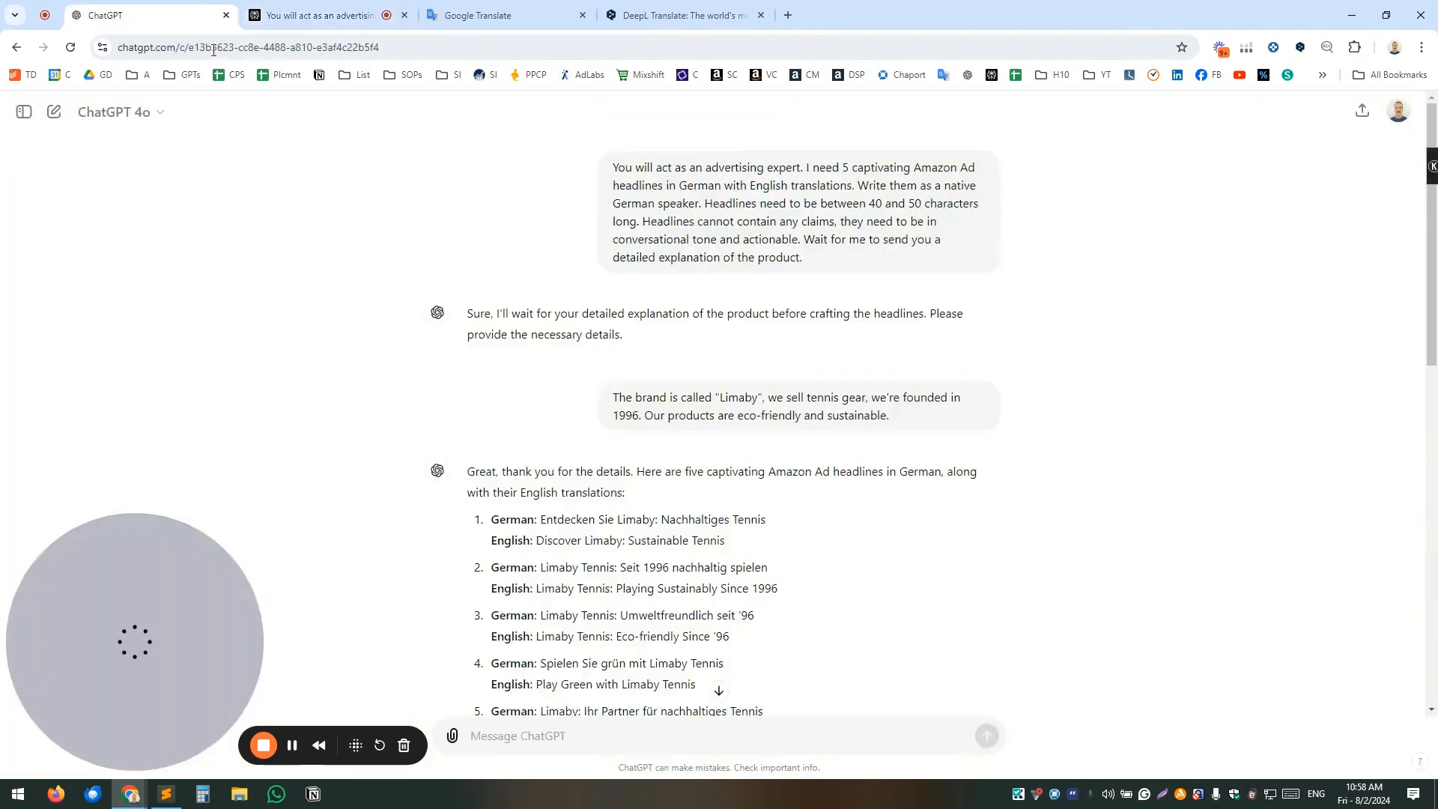
{"action": "left_click", "coordinate": [373, 18]}
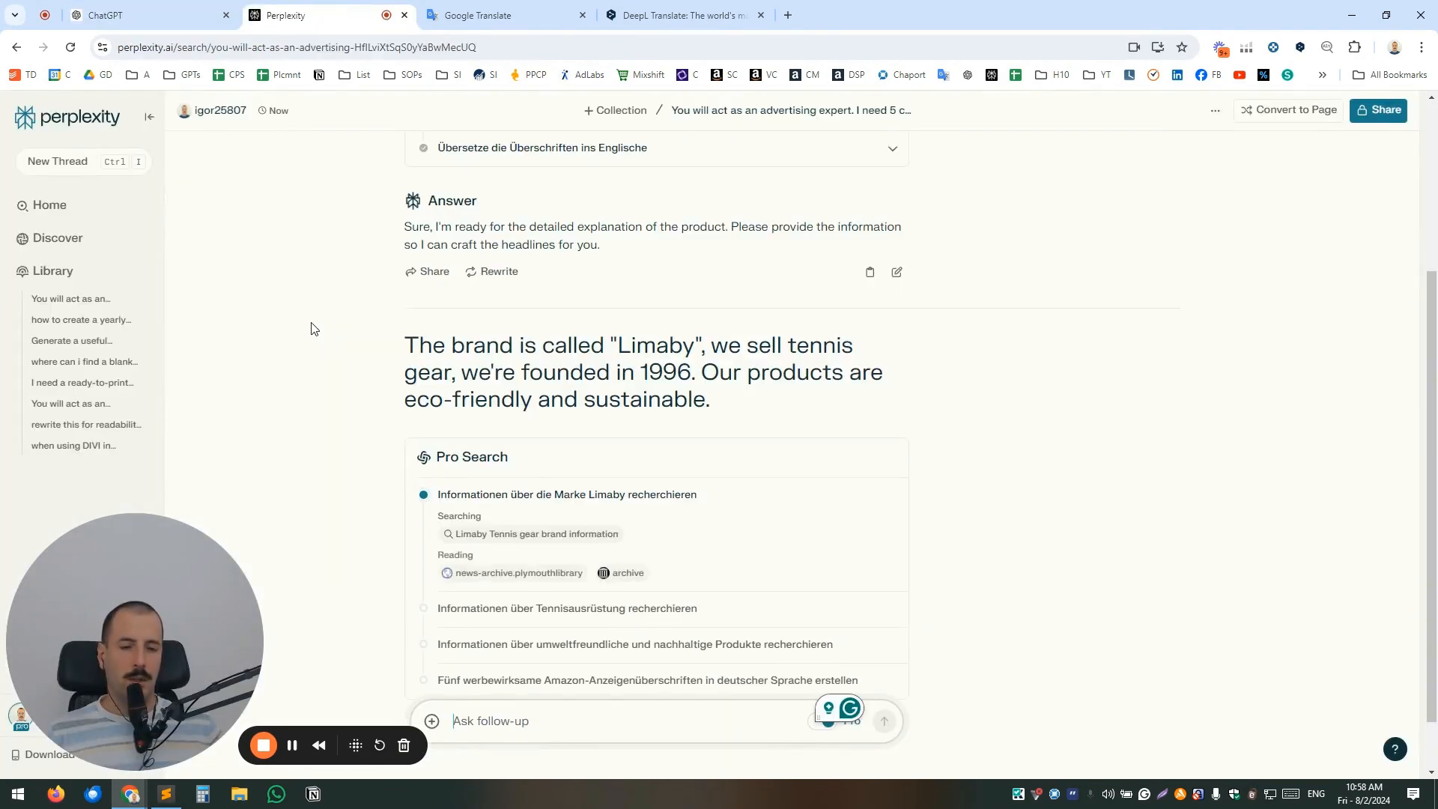
Look over Perplexity's five German headlines with English translations, checking the English version of the fifth one.
{"action": "scroll", "coordinate": [569, 288], "scroll_direction": "up", "scroll_amount": 2}
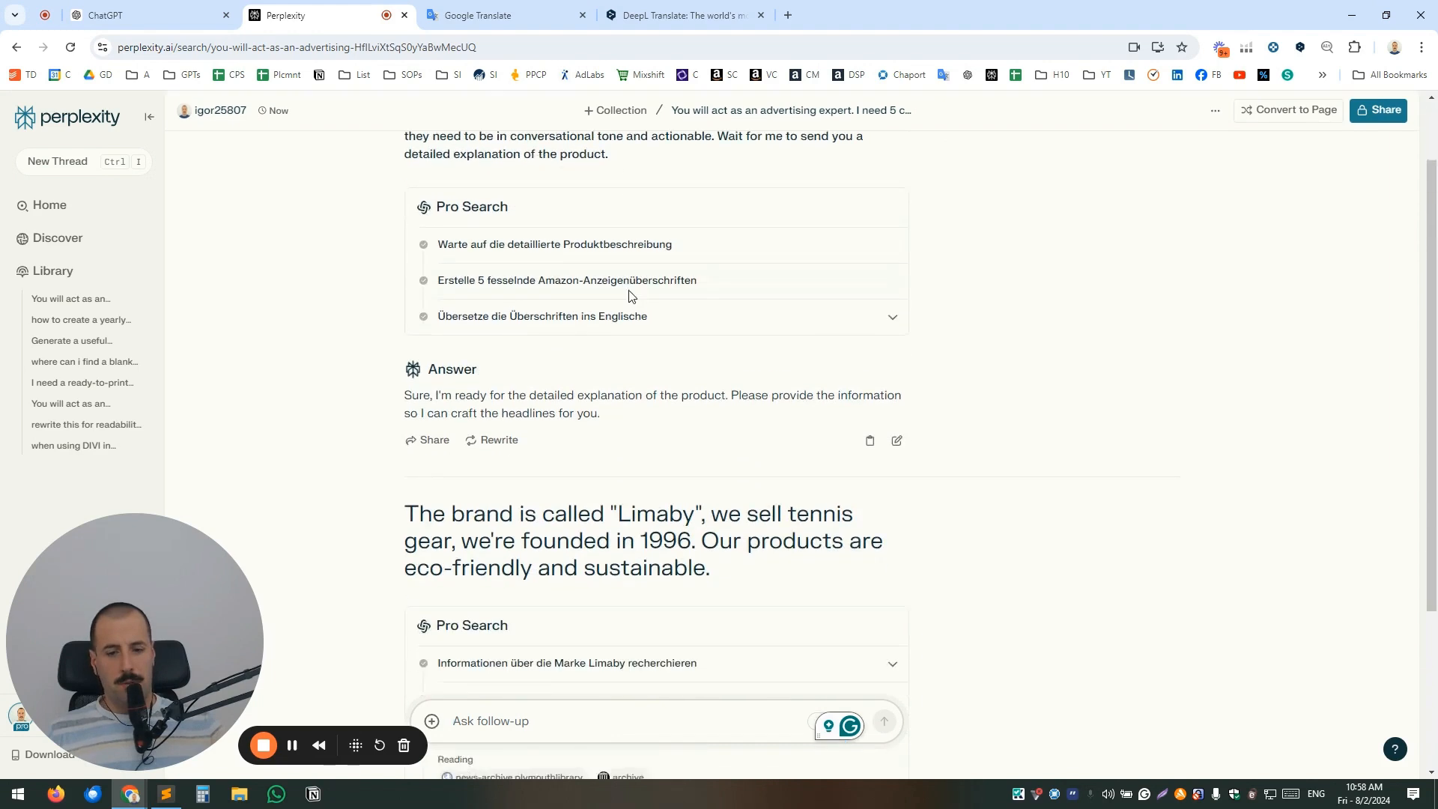
{"action": "scroll", "coordinate": [630, 298], "scroll_direction": "down", "scroll_amount": 1}
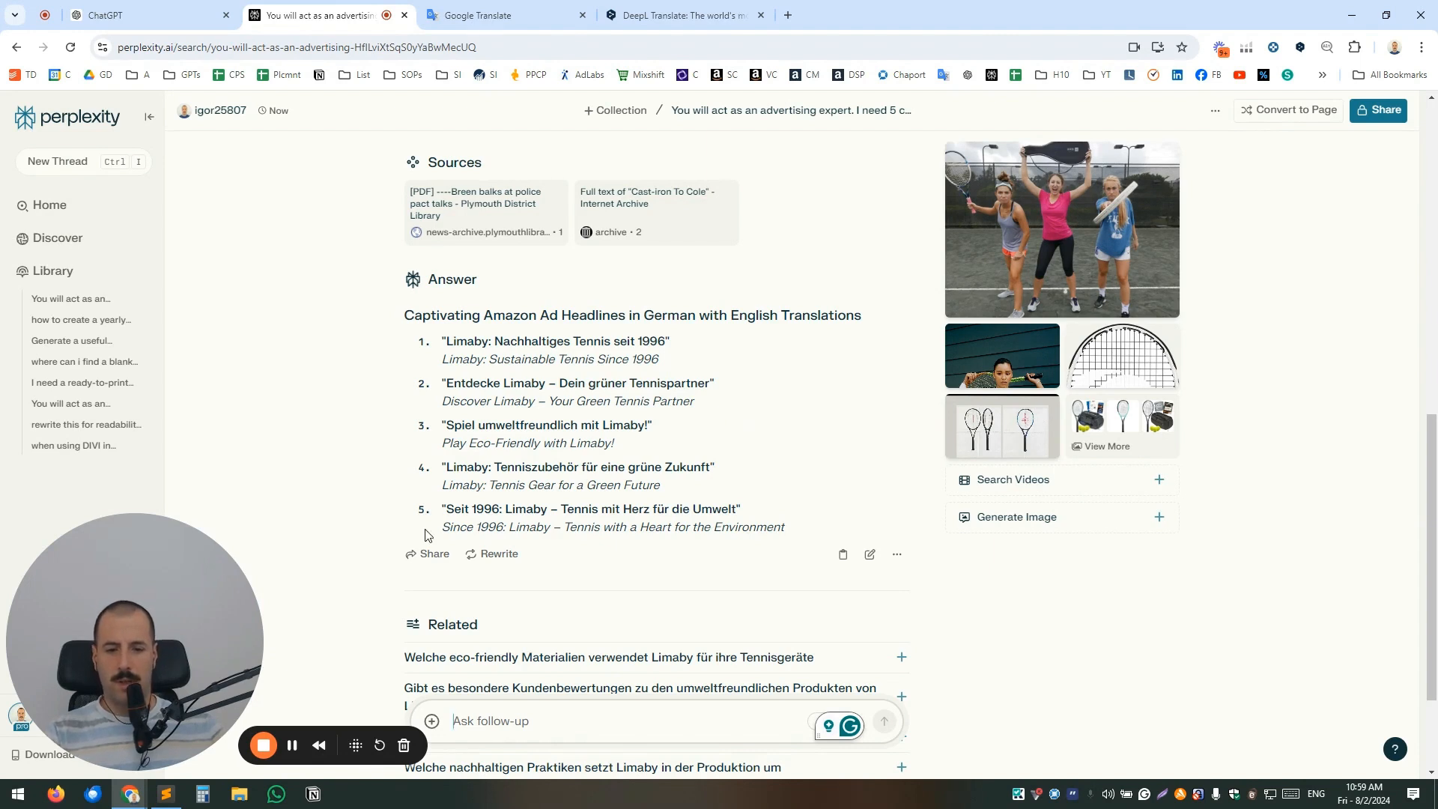
{"action": "left_click_drag", "start_coordinate": [447, 528], "coordinate": [791, 534]}
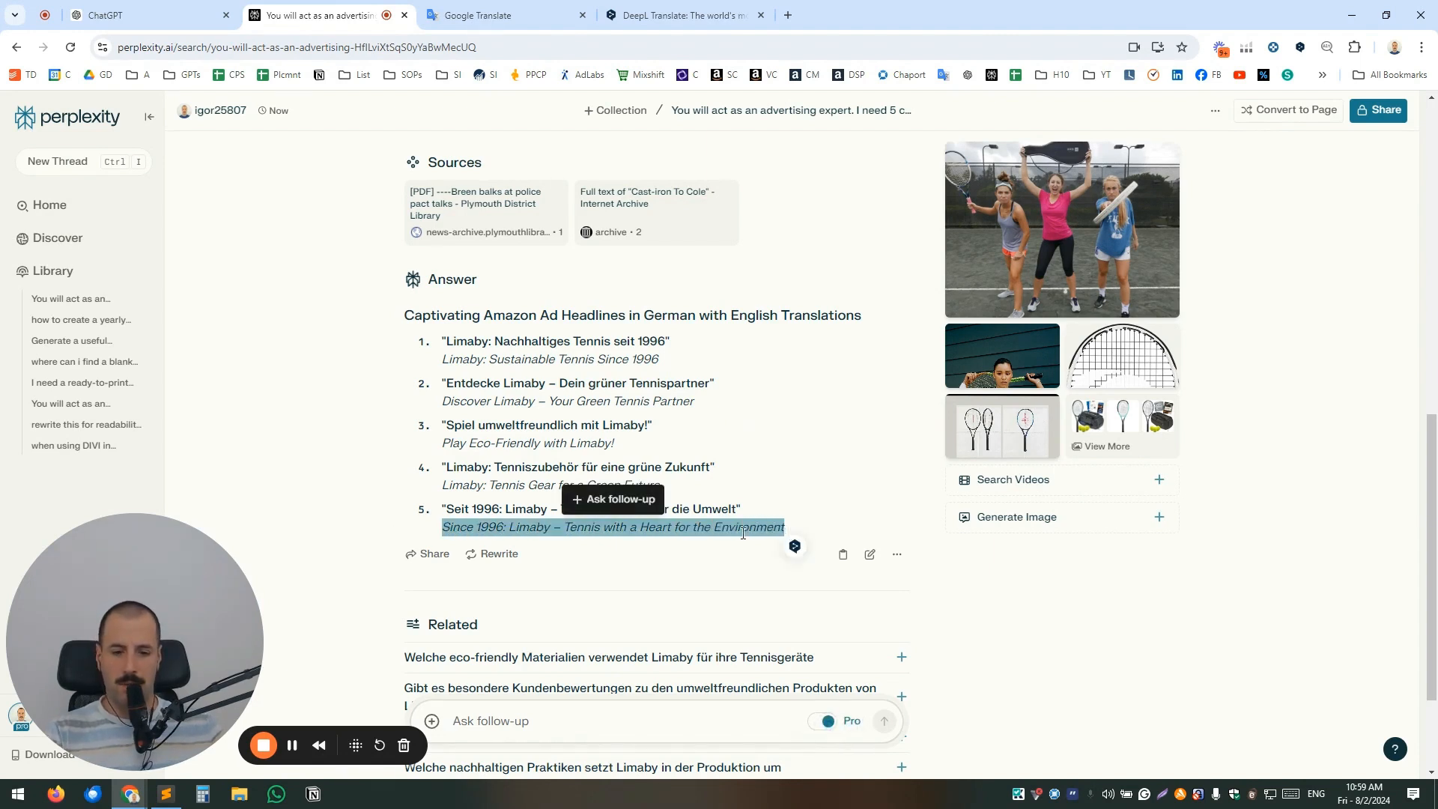
{"action": "left_click", "coordinate": [781, 502]}
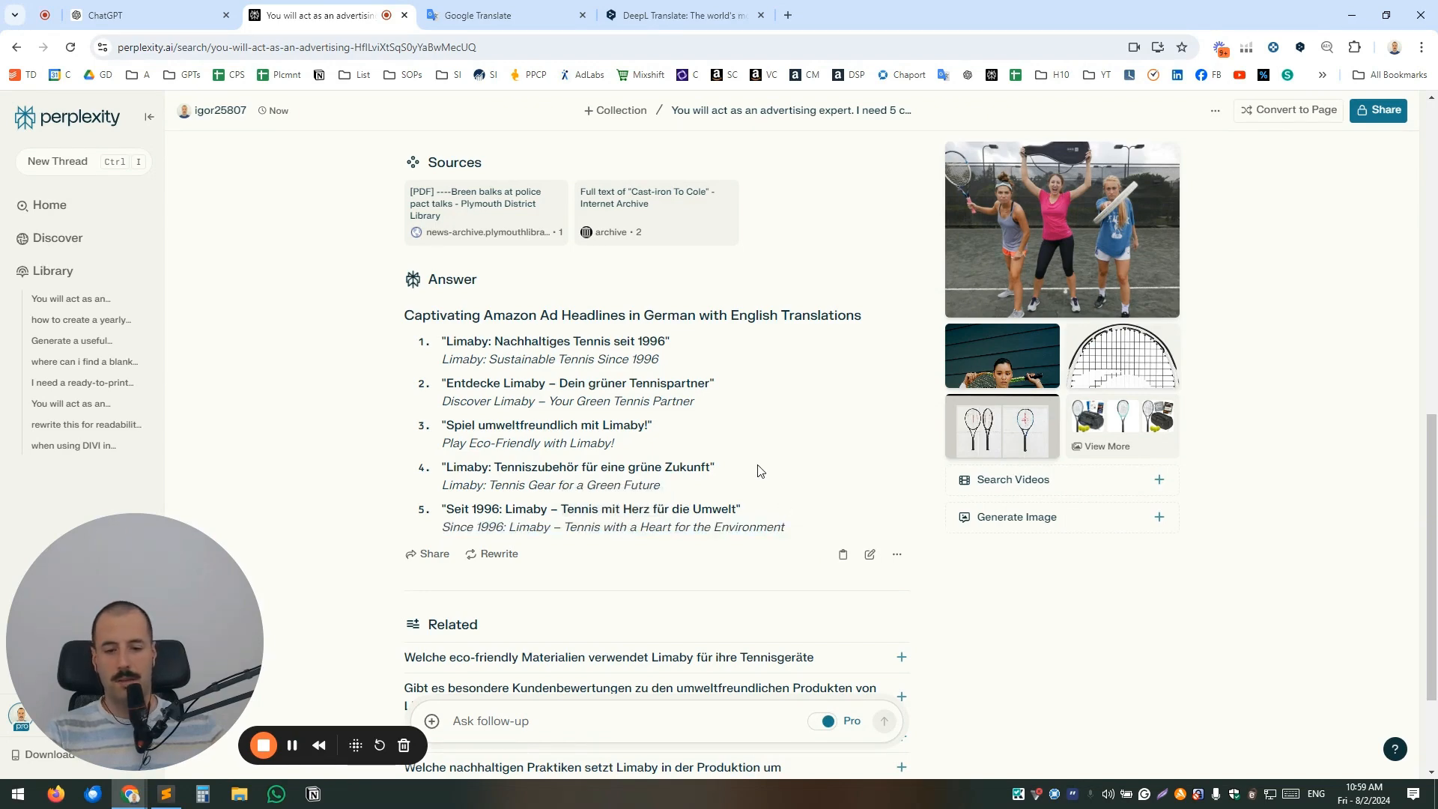